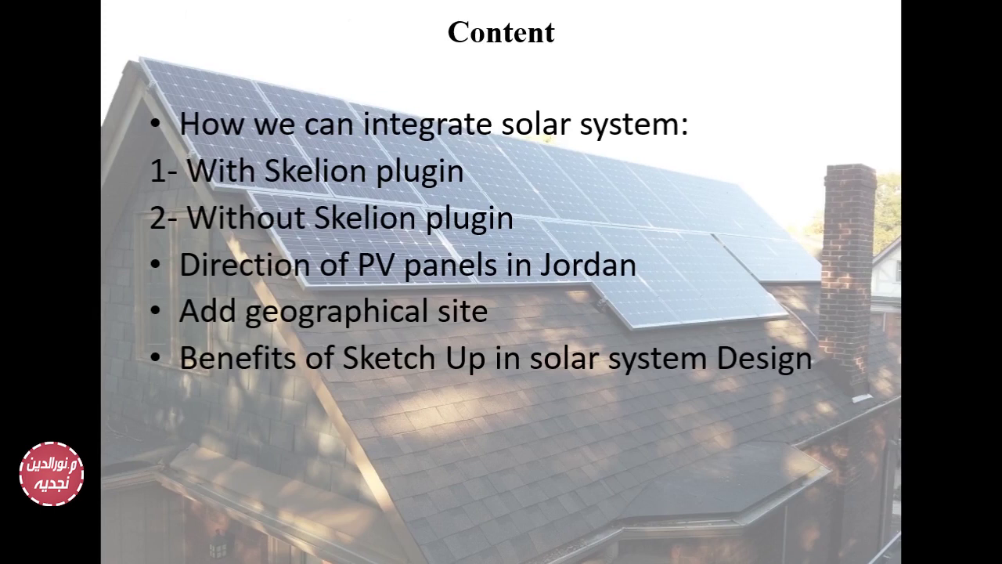
Show the last two Content slide bullets: Shading Analysis and Other engineering aspects.
key(Right)
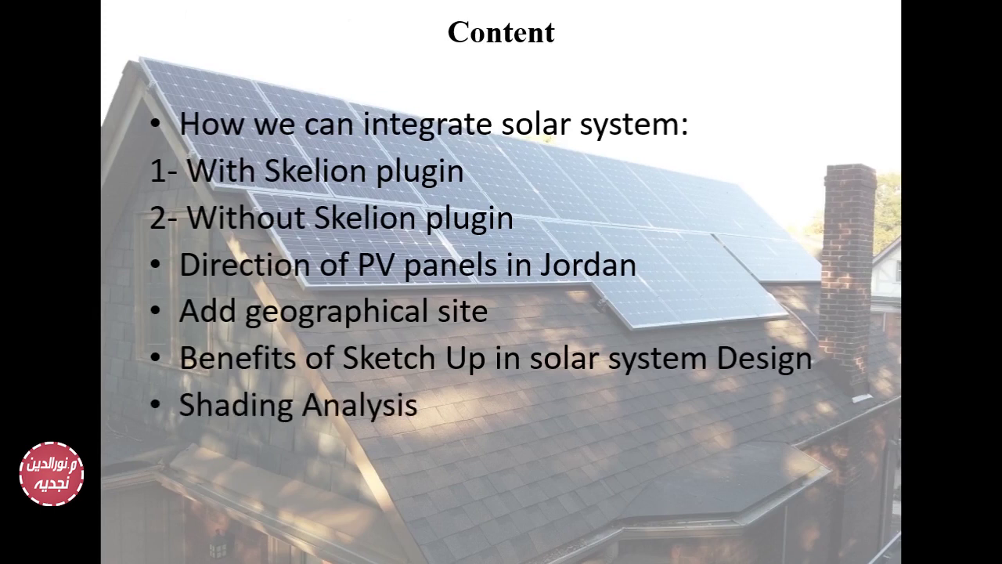
key(Right)
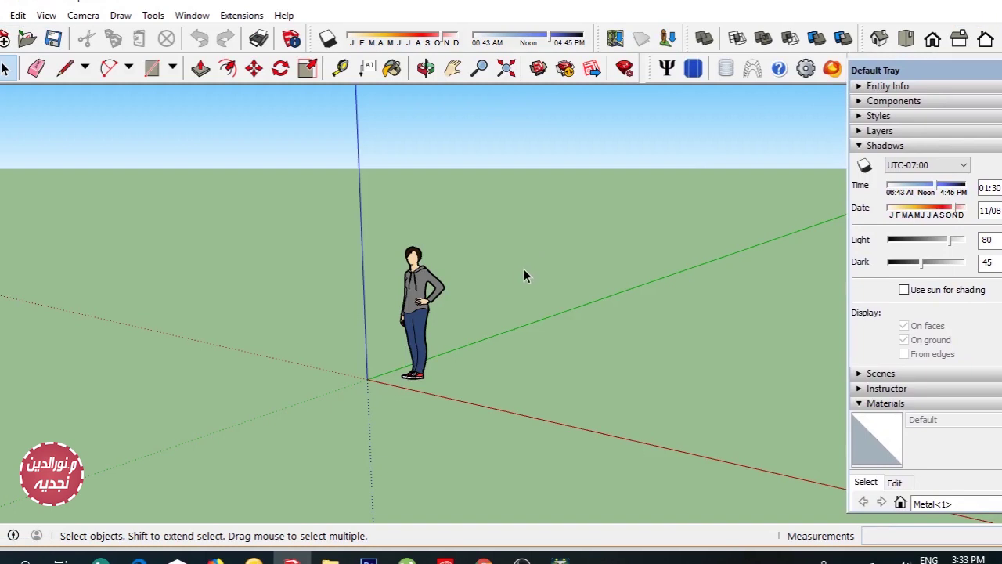
Orbit and pan around the empty scene, then bring up the series source circuits diagram image.
mouse_move(515, 275)
middle_down()
mouse_move(496, 262)
mouse_move(484, 183)
middle_up()
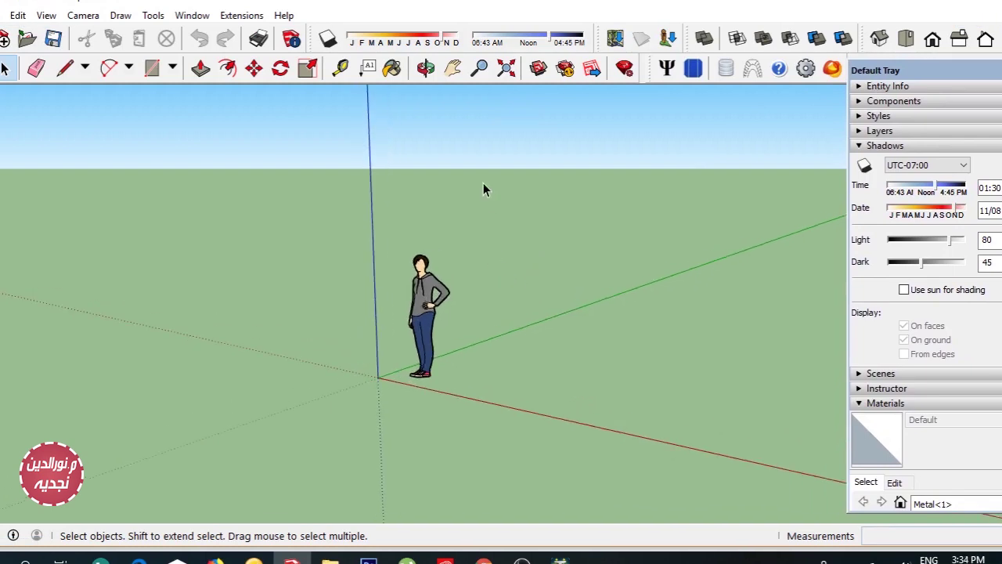
click(425, 69)
mouse_move(413, 212)
mouse_down()
mouse_move(637, 253)
mouse_move(553, 235)
mouse_move(537, 283)
mouse_move(434, 126)
mouse_up()
click(453, 69)
mouse_move(494, 233)
mouse_down()
mouse_move(495, 321)
mouse_move(445, 298)
mouse_move(447, 282)
mouse_up()
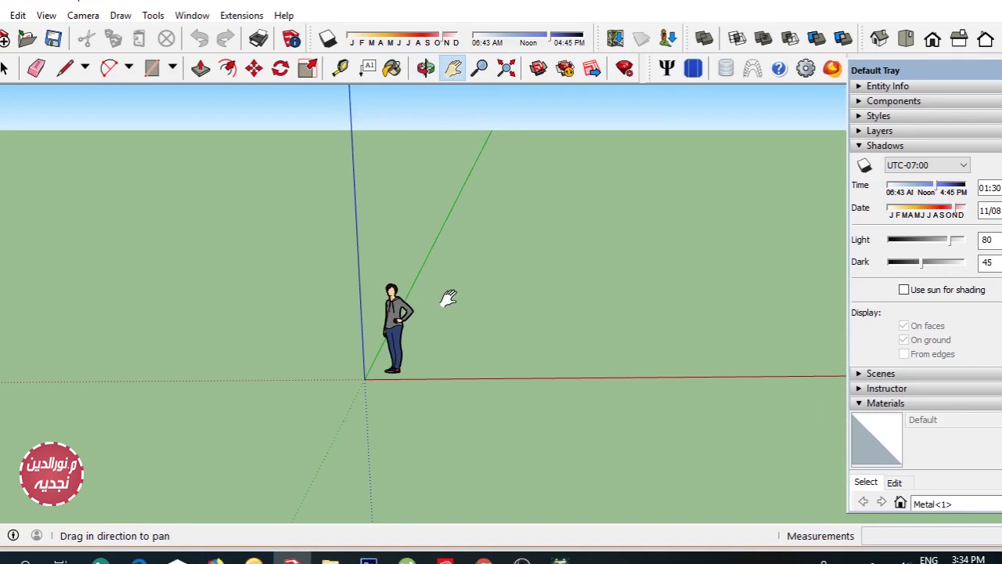
click(330, 560)
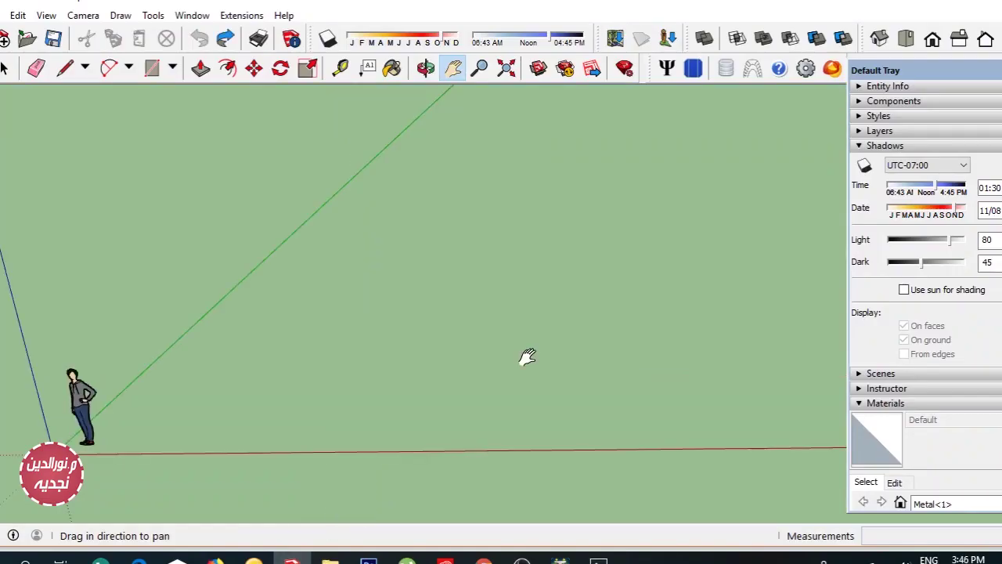
Back in the empty SketchUp scene, pan the ground view to the right.
drag(525, 353, 553, 368)
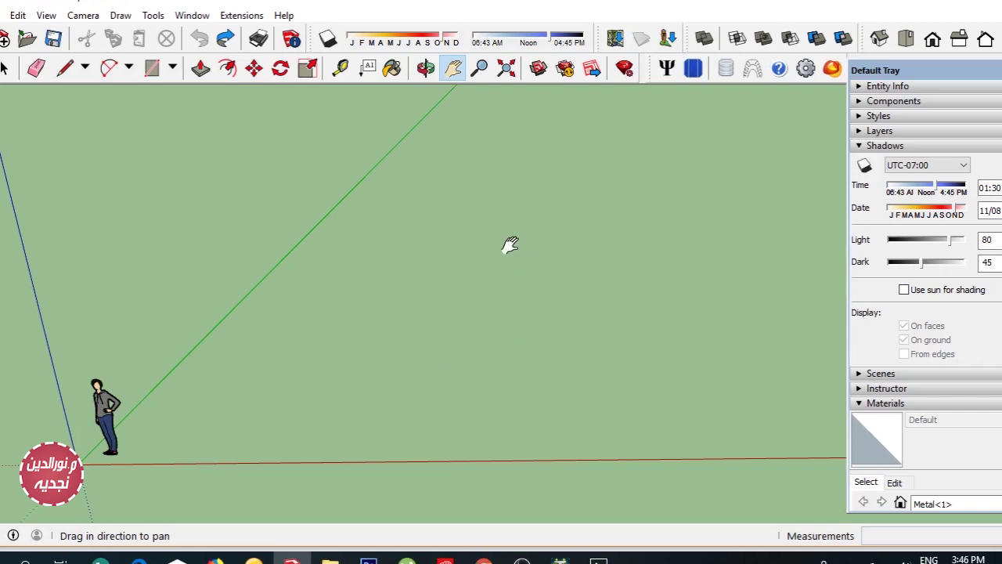
Draw a 10 by 8 m rectangle on the ground.
click(151, 68)
click(267, 363)
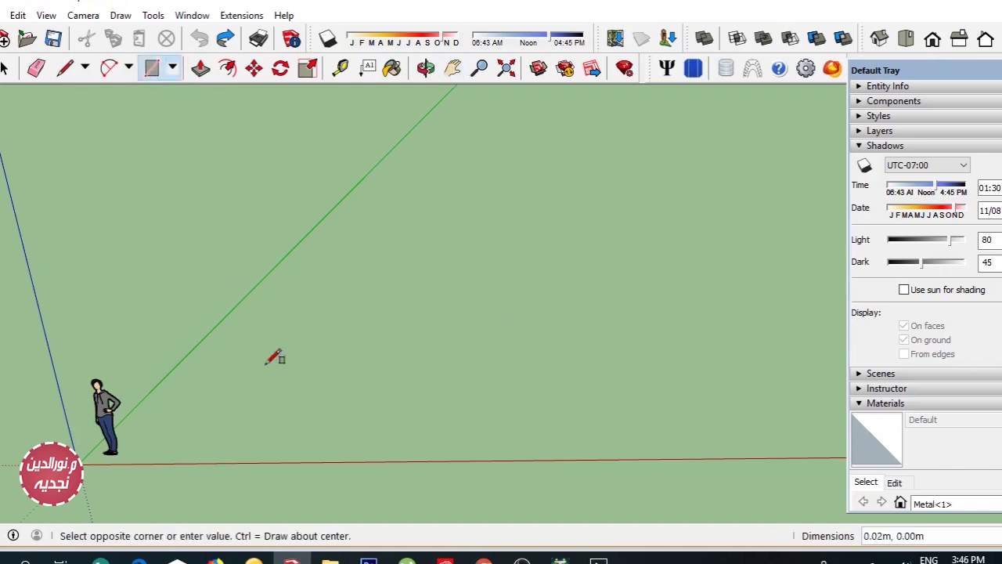
text(10,8)
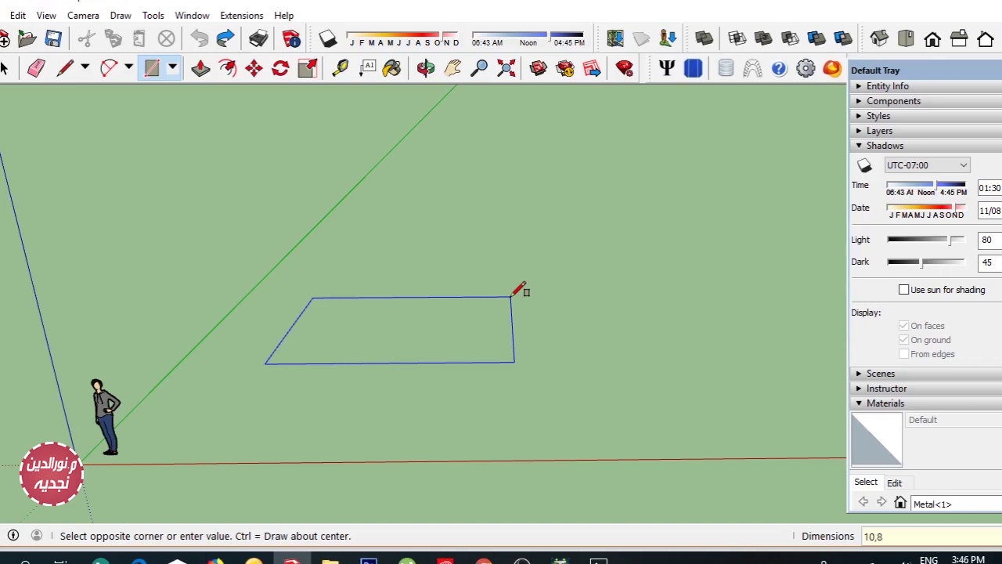
key(Return)
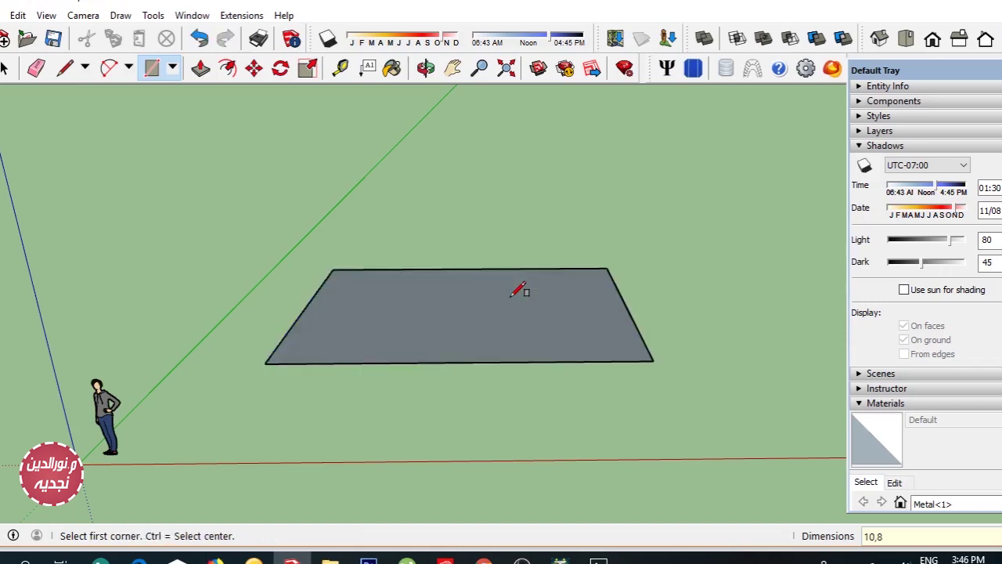
Pull the rectangle up 3 m into a box and reframe the view.
click(201, 68)
click(442, 345)
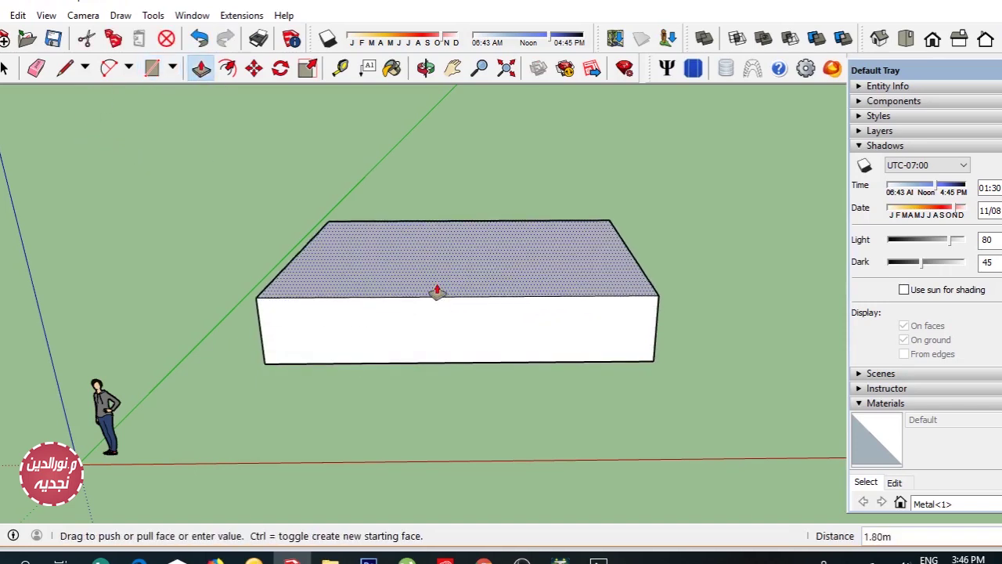
key(Return)
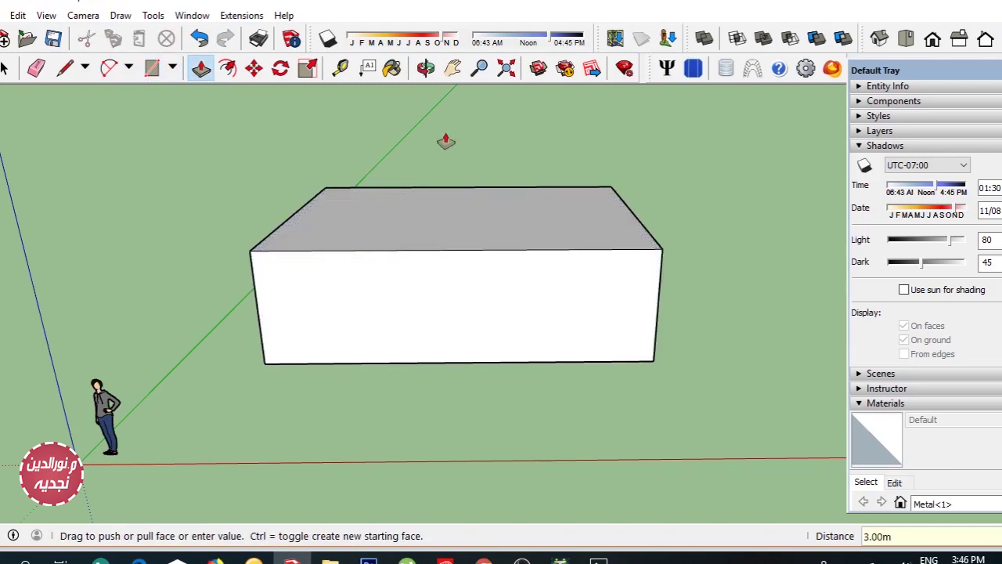
click(426, 68)
mouse_move(62, 406)
mouse_down()
mouse_move(385, 308)
mouse_move(313, 241)
mouse_up()
click(453, 68)
drag(468, 172, 368, 228)
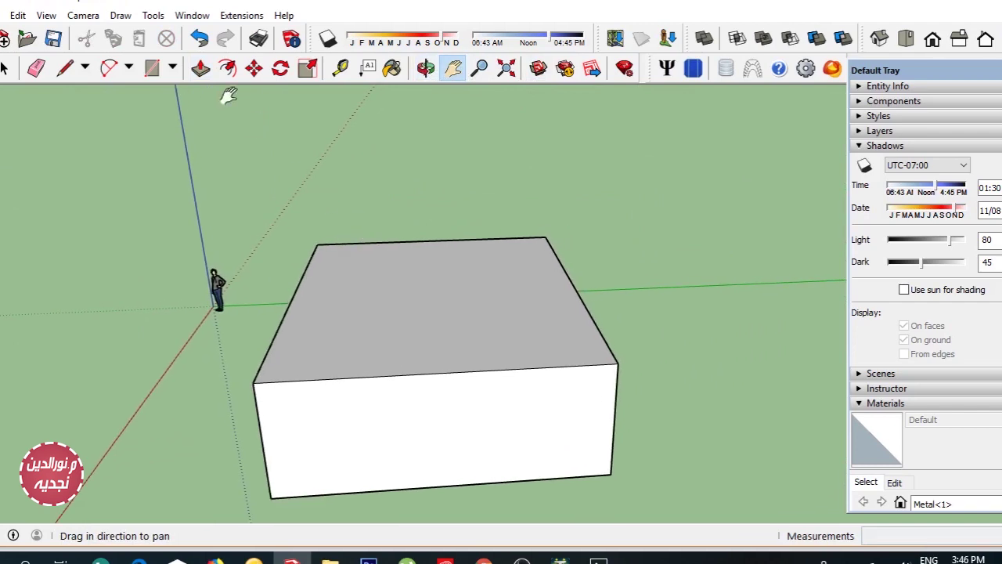
click(65, 69)
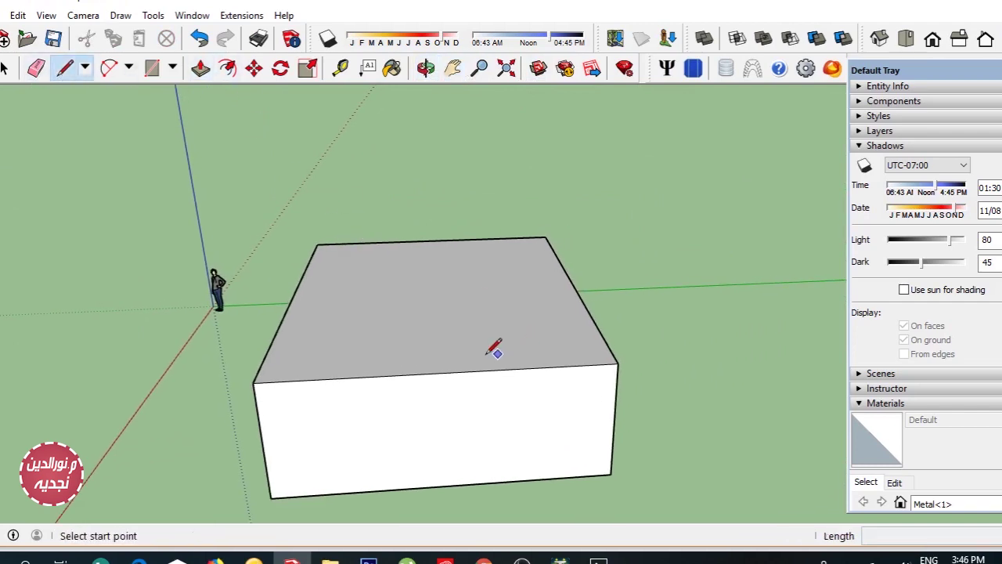
Draw a 1.7 m ridge line up from the front edge midpoint, joined to both front corners.
click(439, 372)
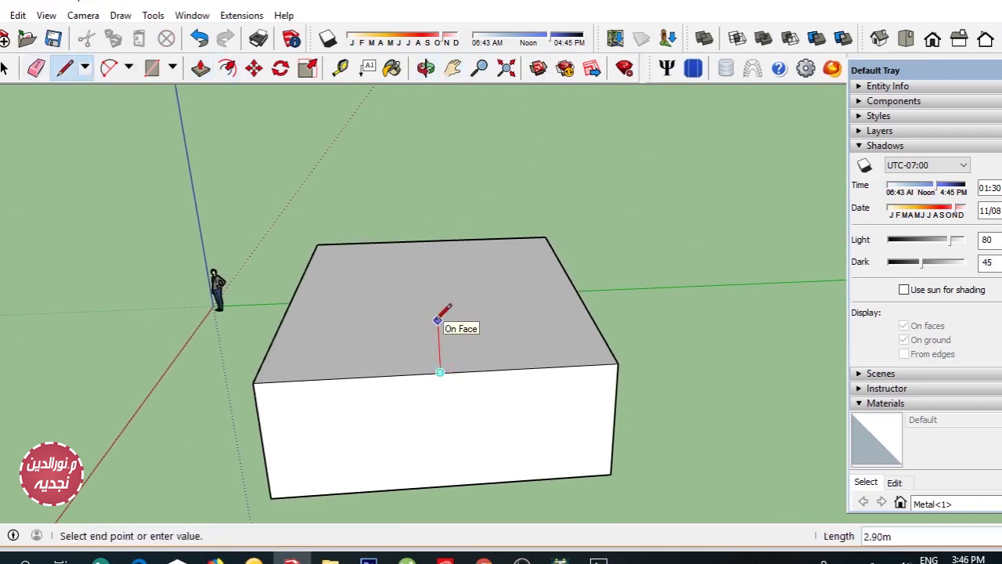
key(Return)
key(Escape)
click(440, 372)
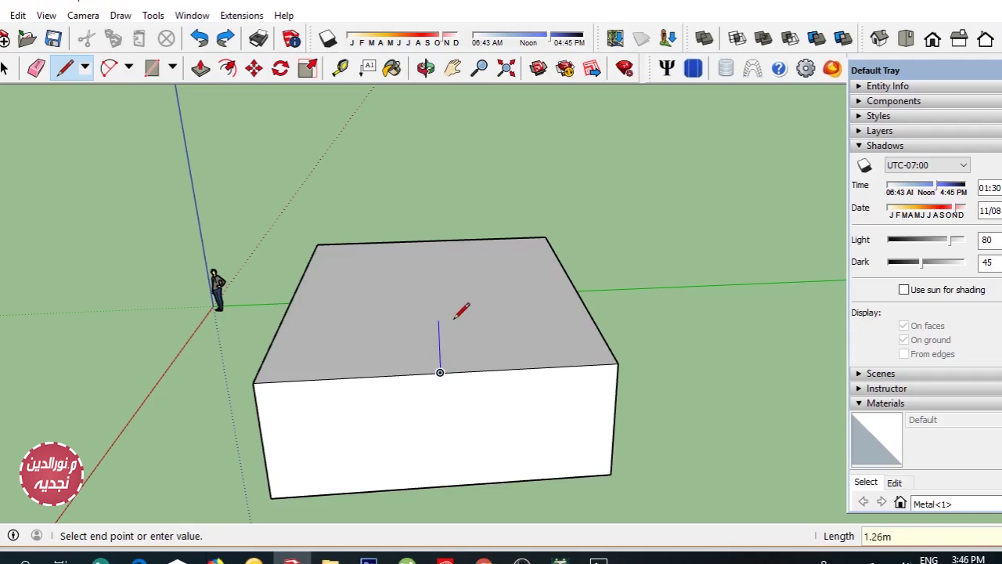
text(7)
key(Return)
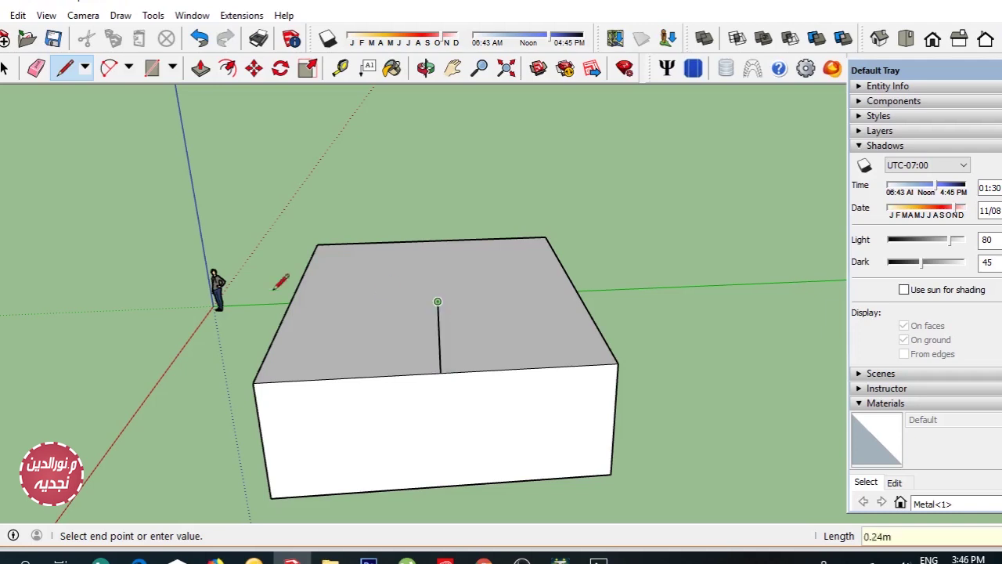
click(253, 382)
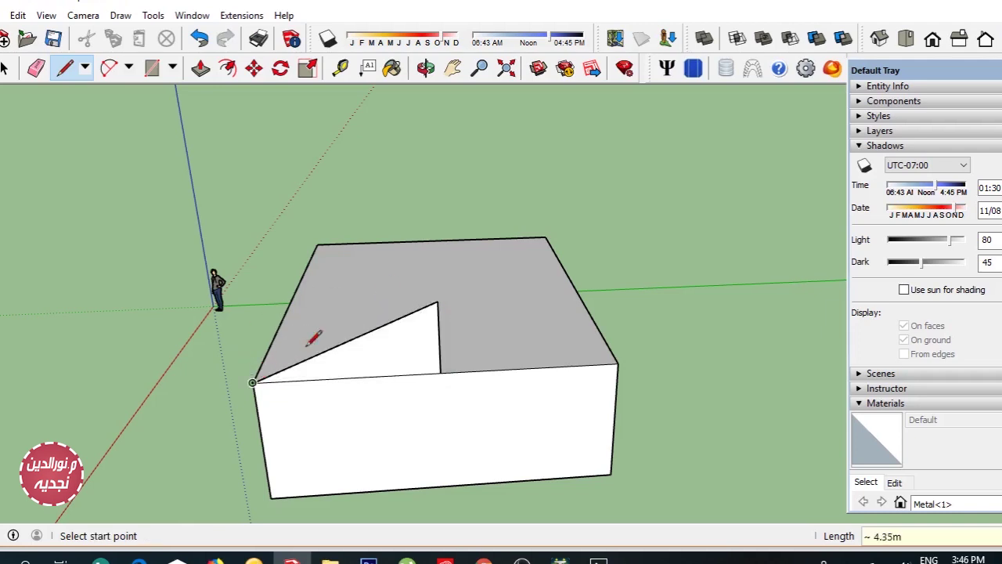
click(437, 302)
click(618, 362)
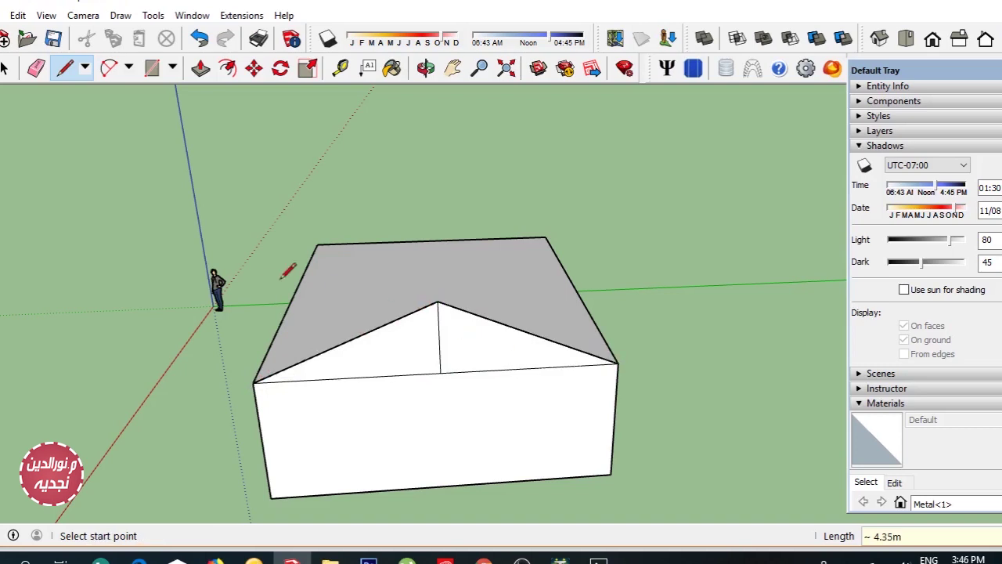
Push/pull both roof parts 10 m and erase the leftover middle gable line.
click(200, 68)
click(376, 313)
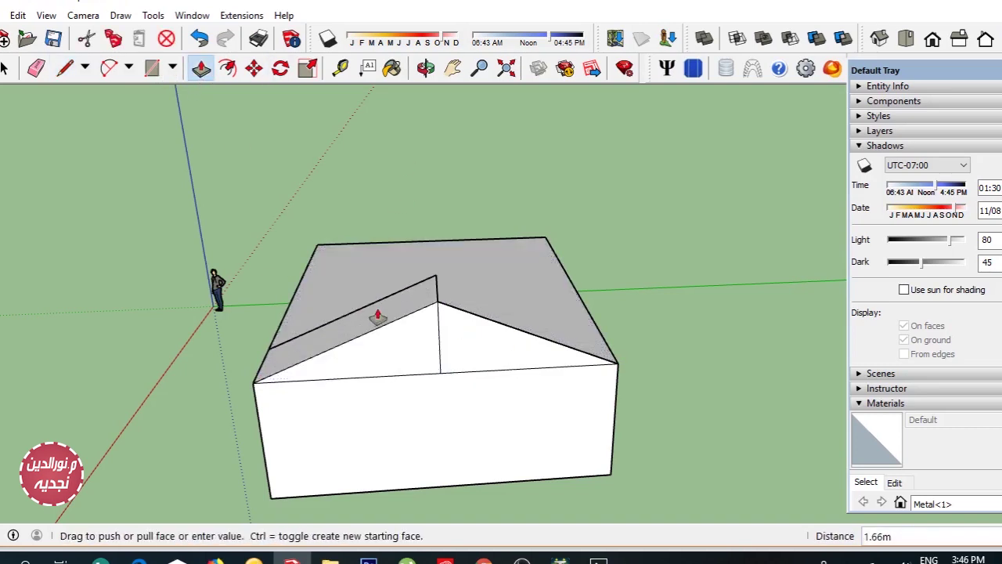
double_click(471, 341)
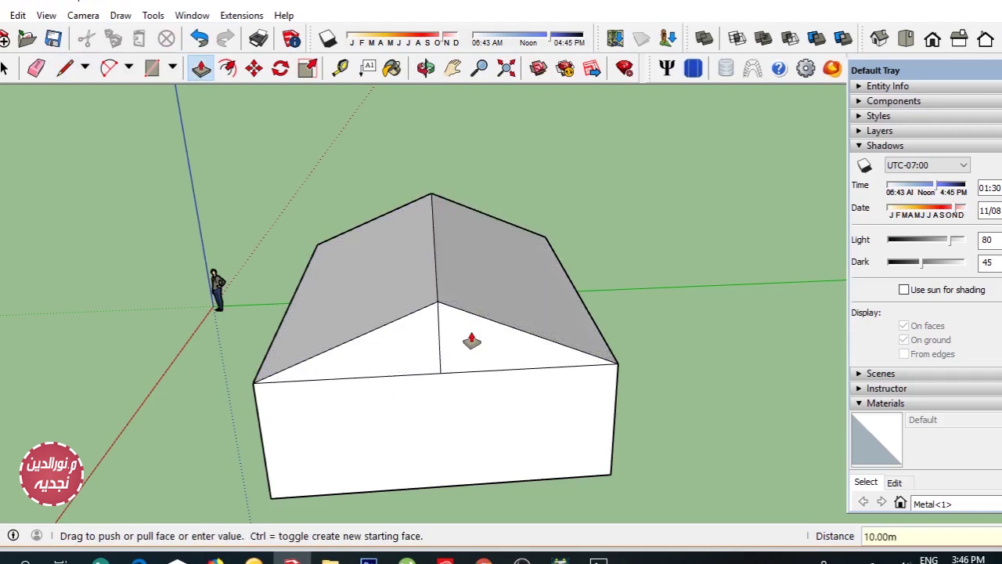
click(41, 69)
click(438, 337)
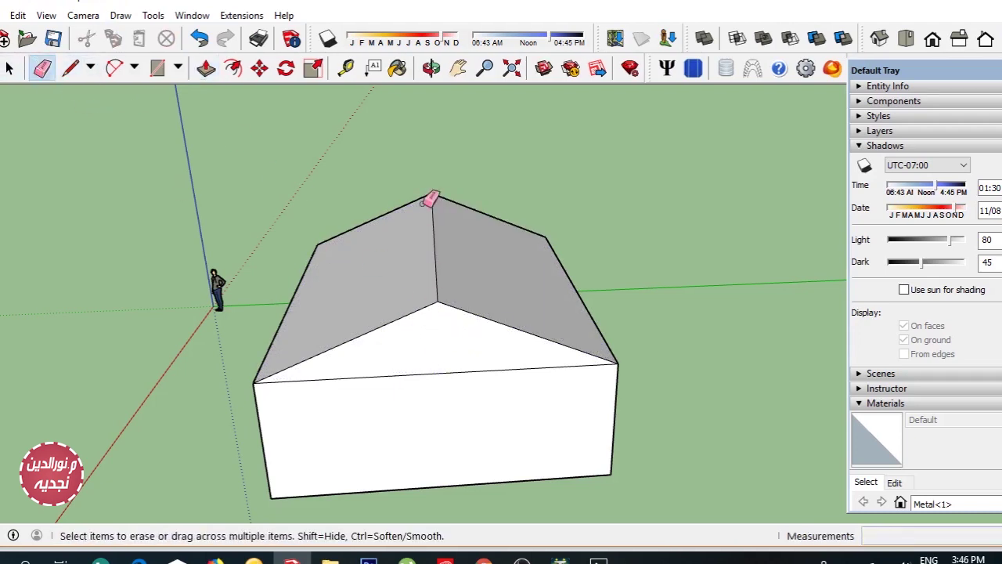
click(206, 68)
Push the front wall and one long side wall 0.20 m in under the roof.
scroll(394, 441, up, 3)
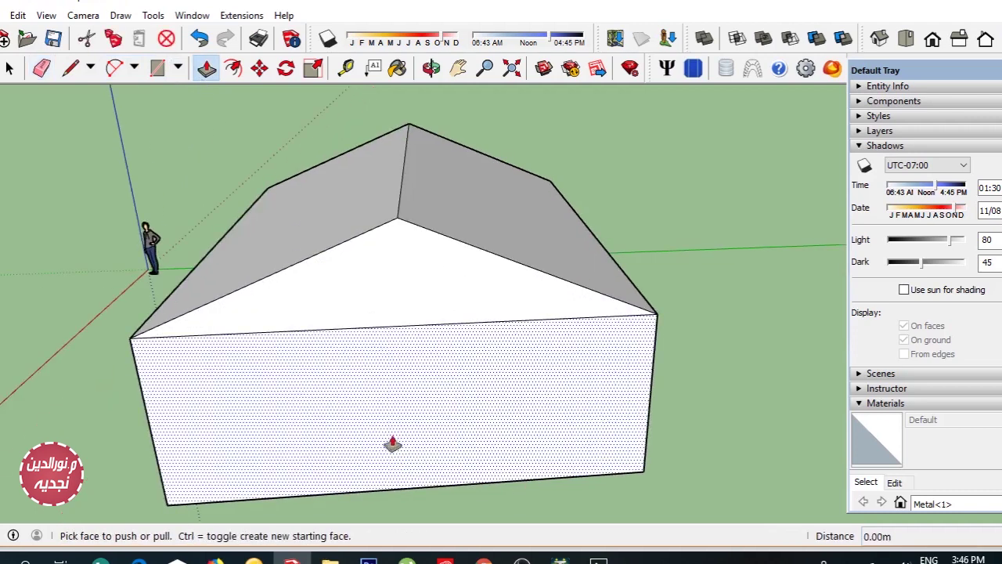
click(398, 423)
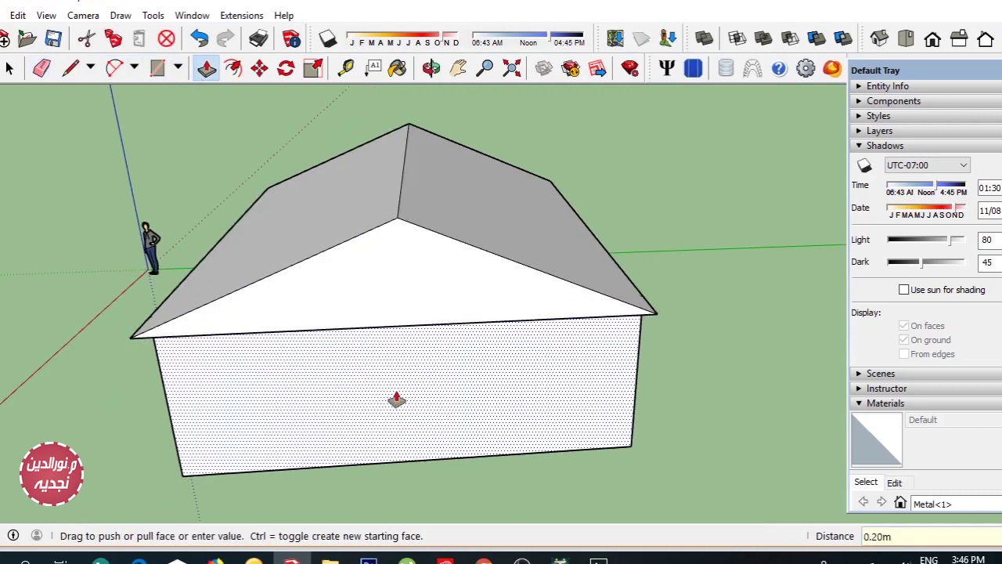
click(397, 399)
click(431, 68)
drag(523, 148, 255, 138)
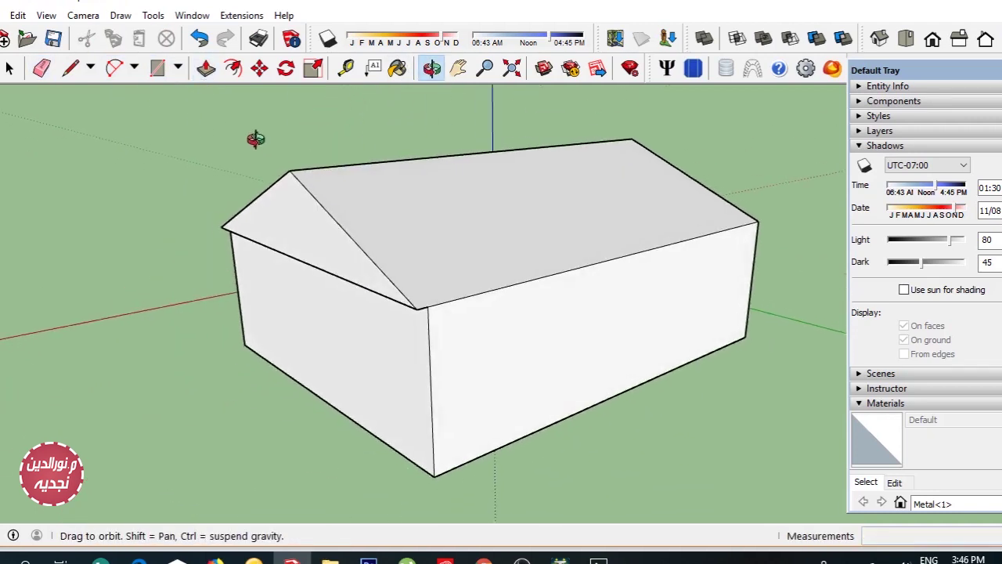
click(206, 68)
click(546, 334)
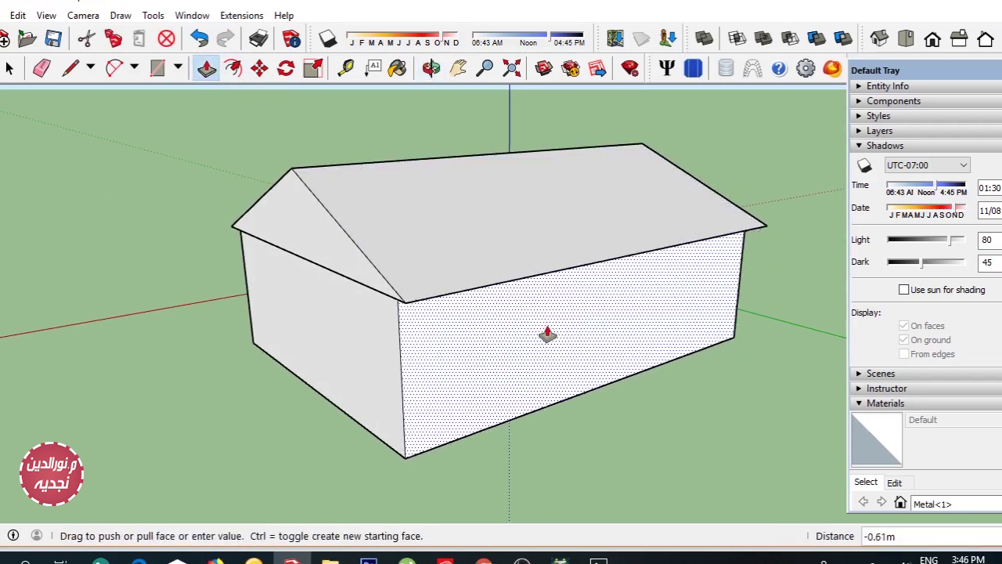
key(Return)
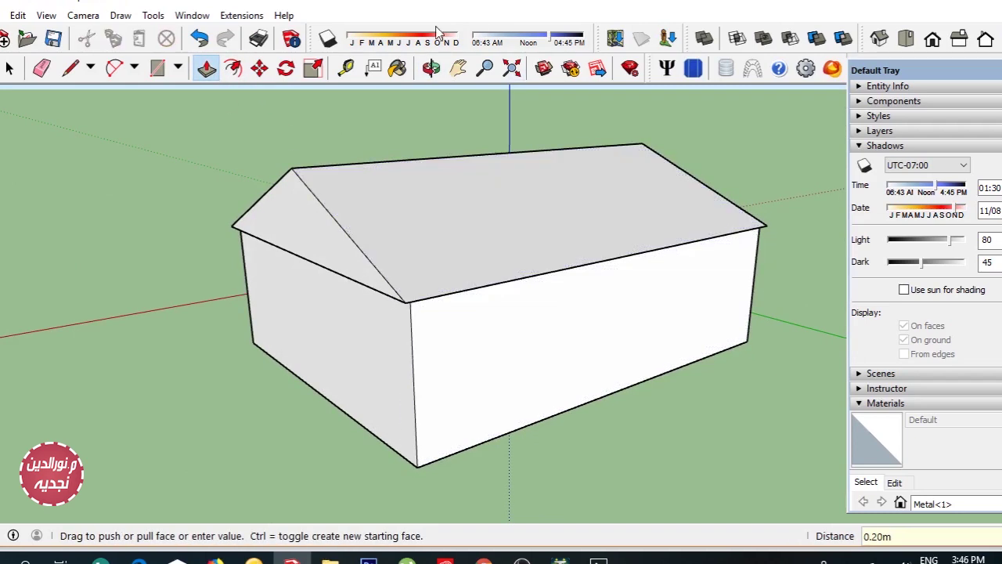
Inset the gable end wall 0.2 m beneath the roof.
click(432, 69)
drag(656, 152, 348, 250)
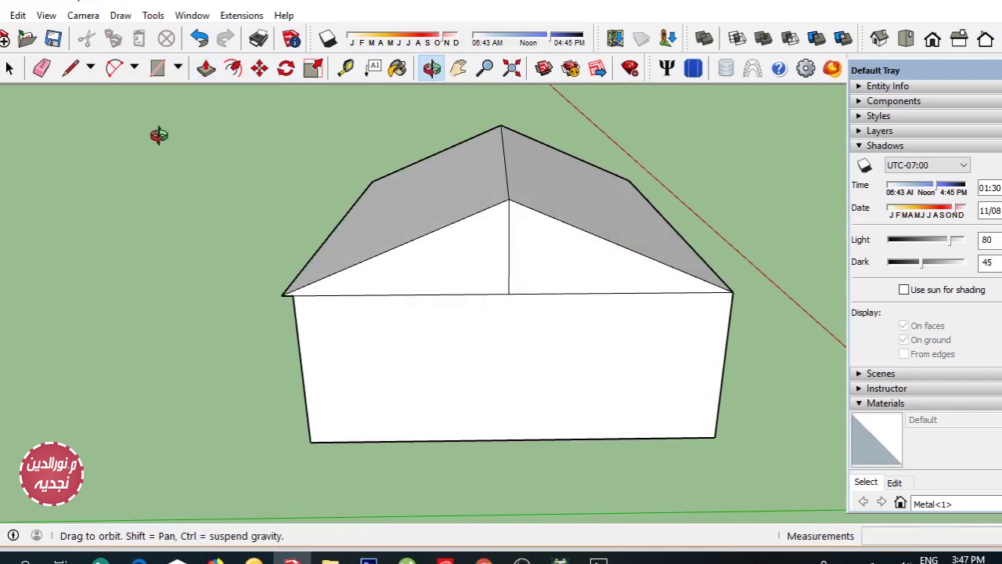
click(41, 68)
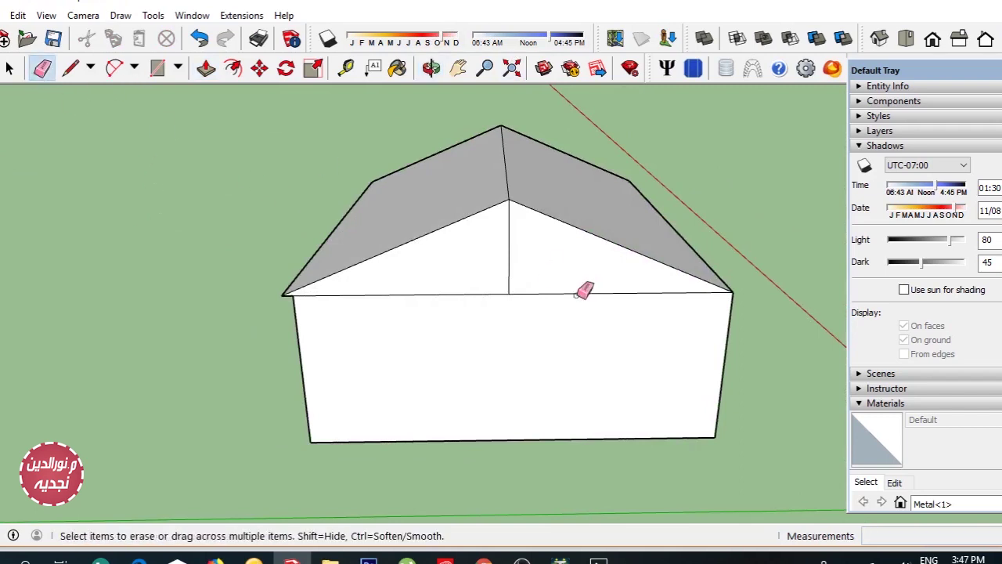
click(206, 68)
drag(581, 347, 574, 342)
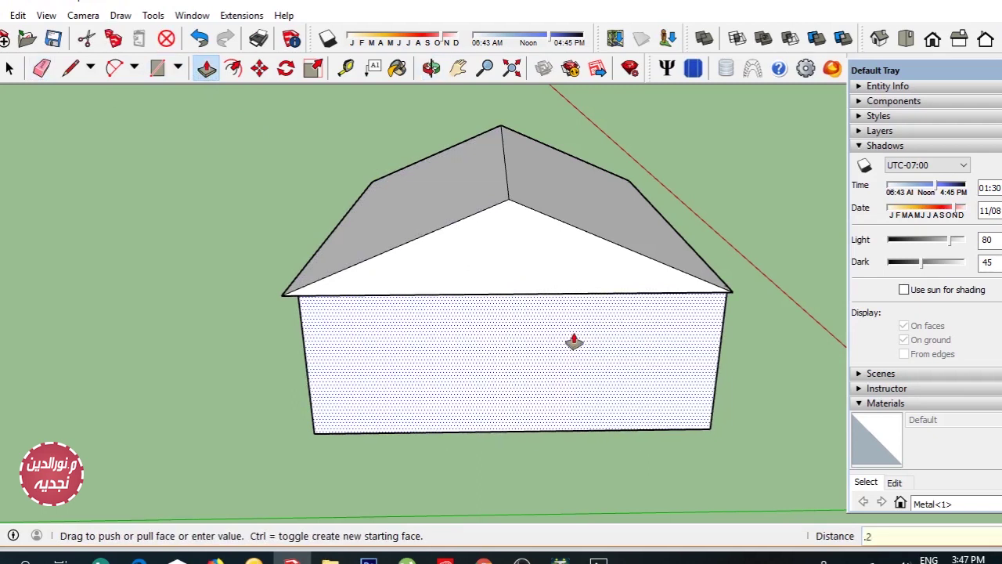
key(Return)
Push the remaining long wall 0.2 m back under the roof edge, then view from above.
click(431, 69)
mouse_move(752, 191)
mouse_down()
mouse_move(411, 256)
mouse_move(376, 224)
mouse_up()
click(206, 68)
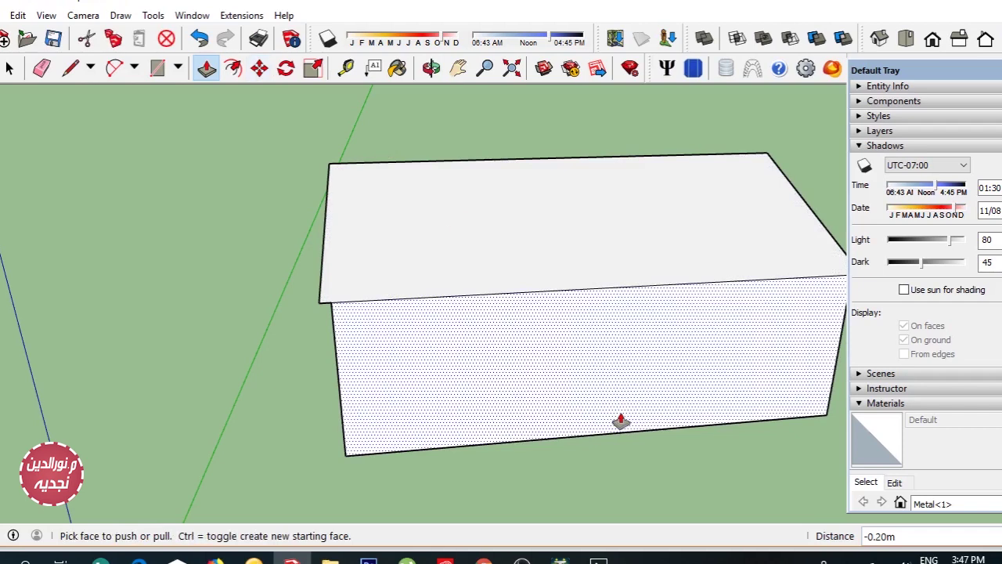
drag(621, 421, 610, 400)
key(Return)
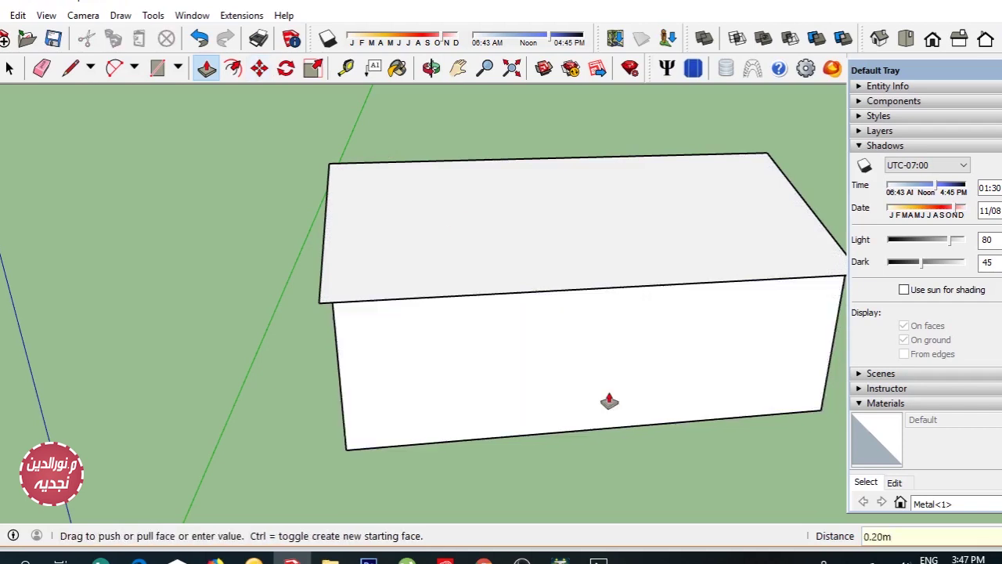
middle_drag(609, 401, 463, 112)
click(432, 68)
drag(664, 227, 661, 348)
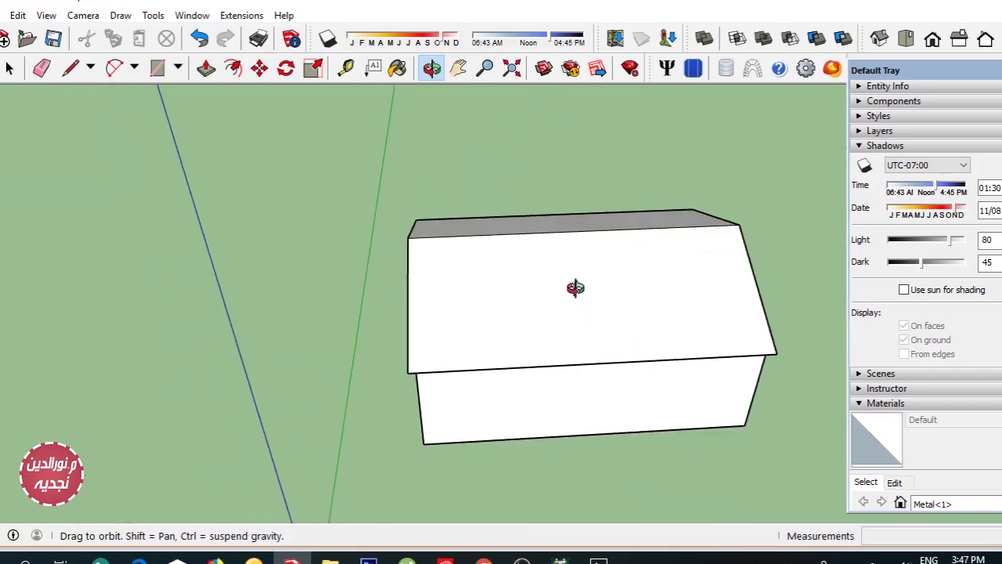
scroll(538, 165, up, 2)
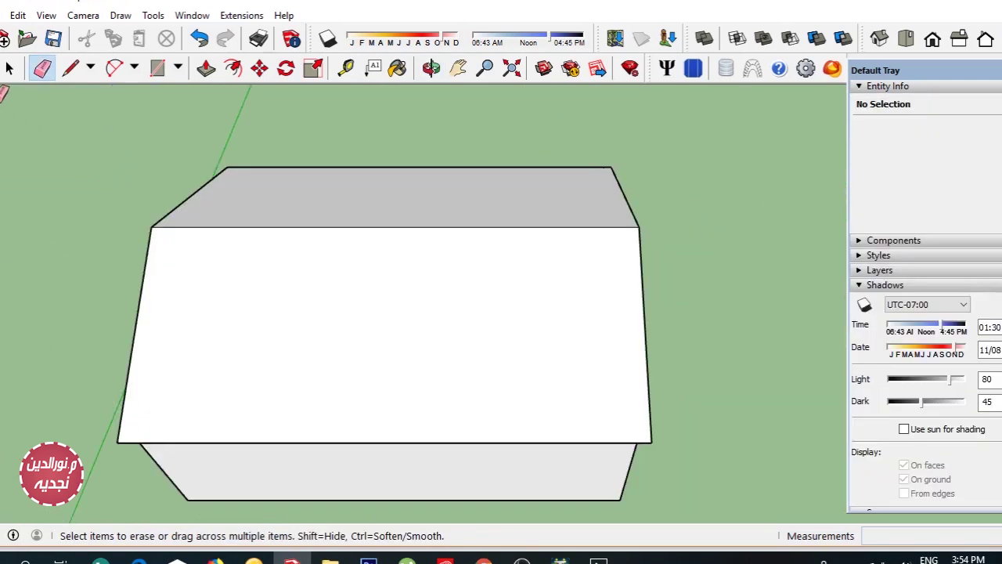
Place Jinko330W panels in Landscape at relative tilt 0 on the selected front roof face.
click(10, 68)
click(422, 385)
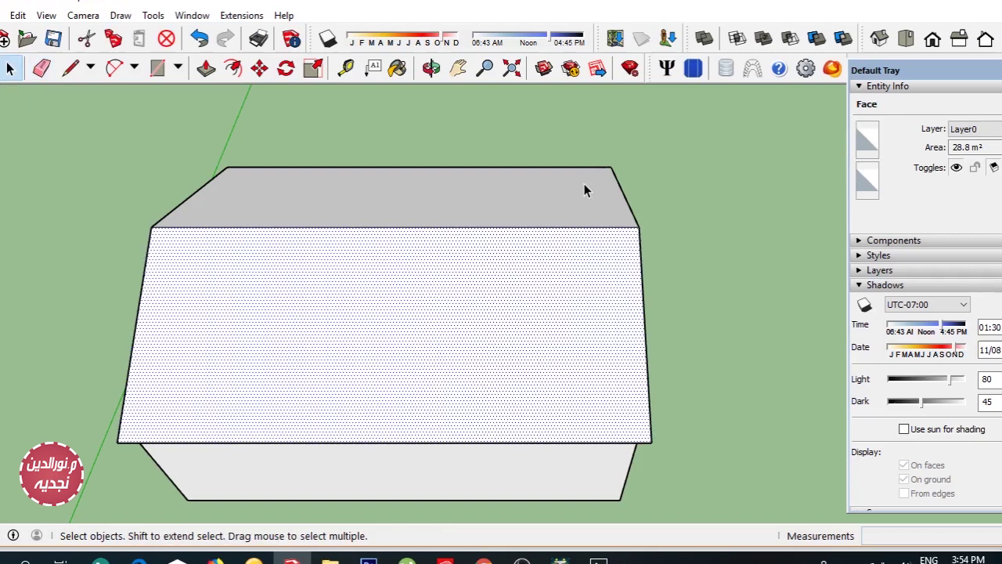
click(693, 68)
scroll(415, 259, down, 1)
scroll(399, 267, down, 1)
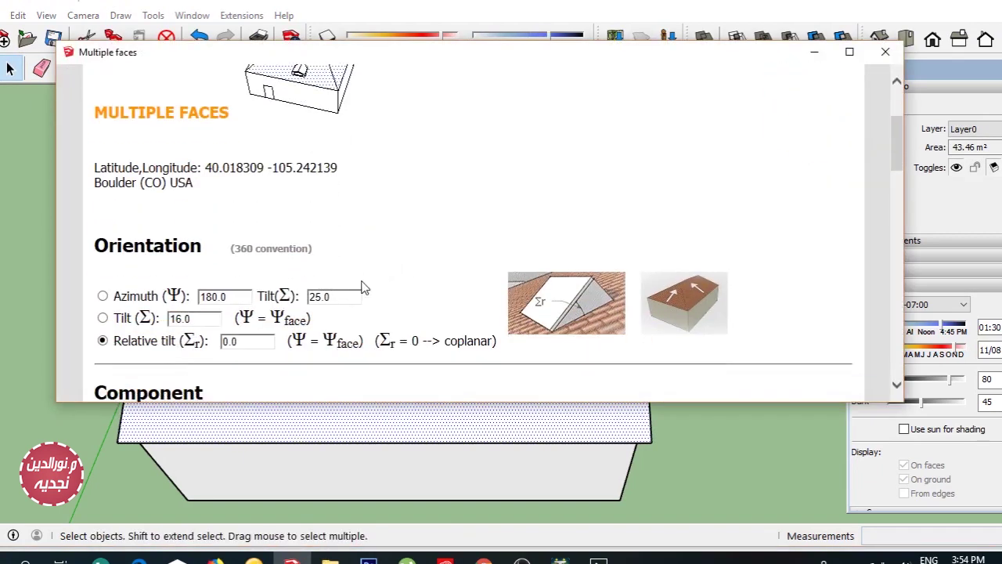
scroll(362, 287, down, 1)
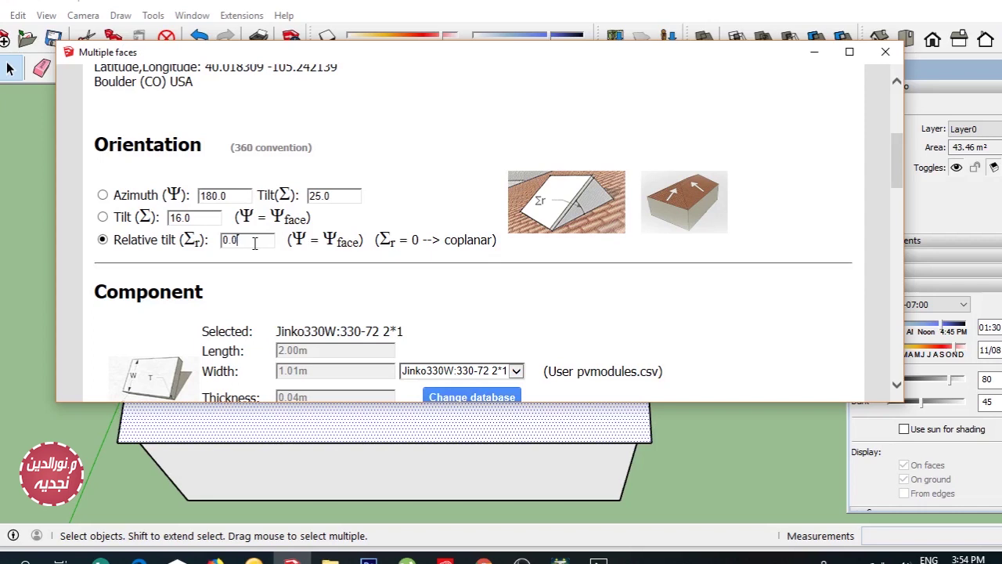
scroll(258, 251, down, 3)
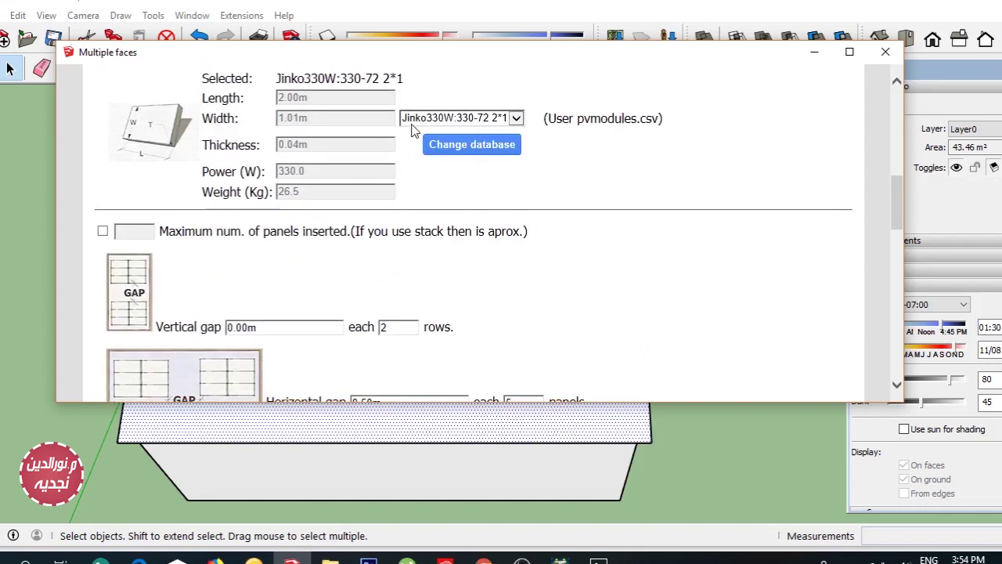
scroll(366, 192, down, 1)
scroll(381, 211, down, 2)
scroll(383, 219, down, 3)
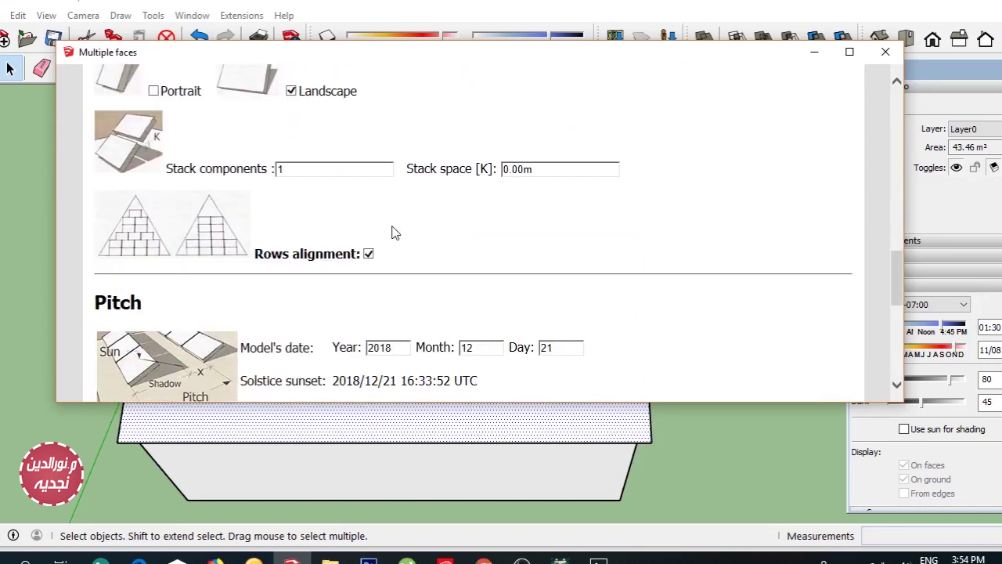
scroll(430, 248, down, 3)
click(473, 357)
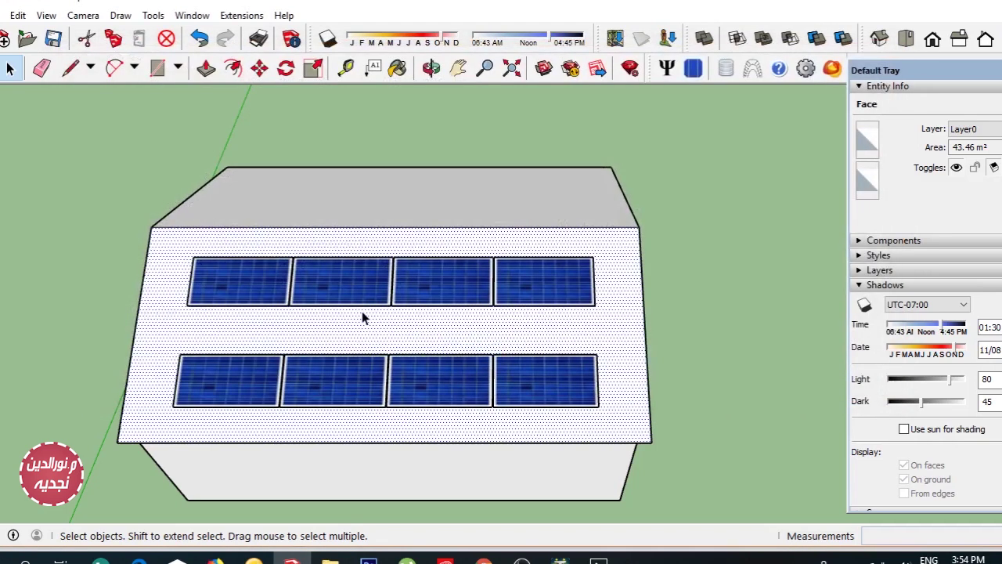
Explode the panel group and move the top row down against the bottom row.
right_click(369, 277)
click(427, 372)
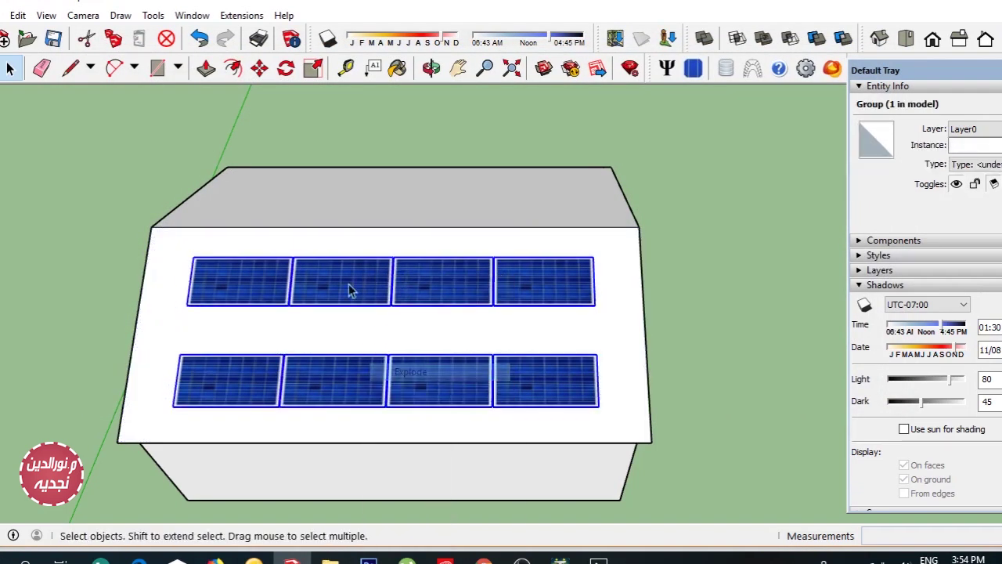
click(304, 271)
shift+click(268, 294)
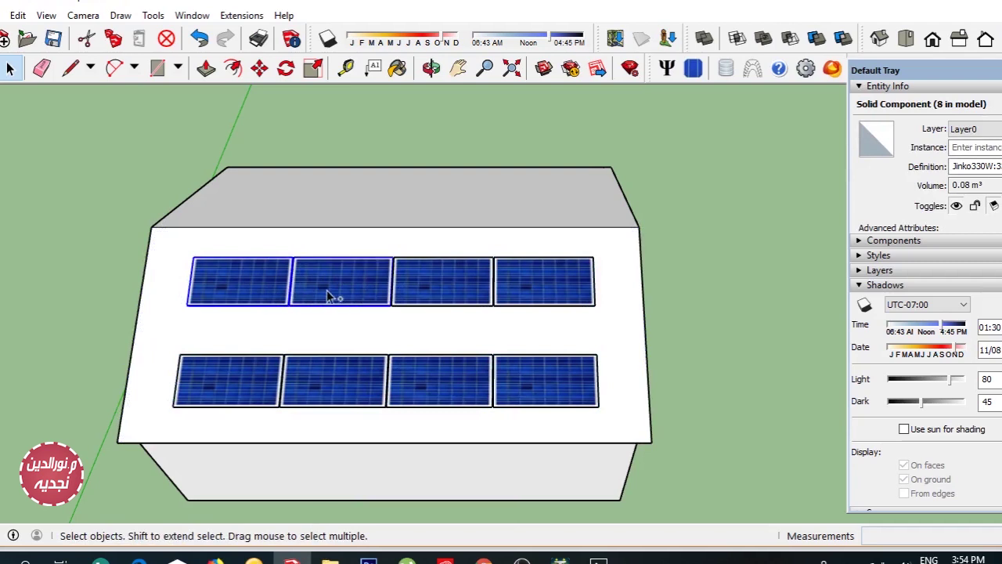
click(259, 68)
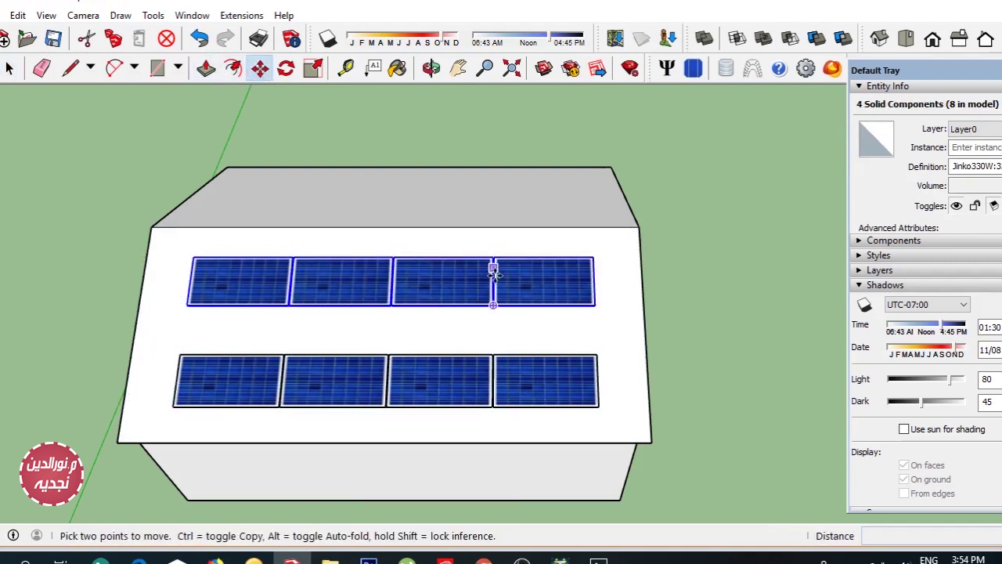
click(595, 303)
click(597, 353)
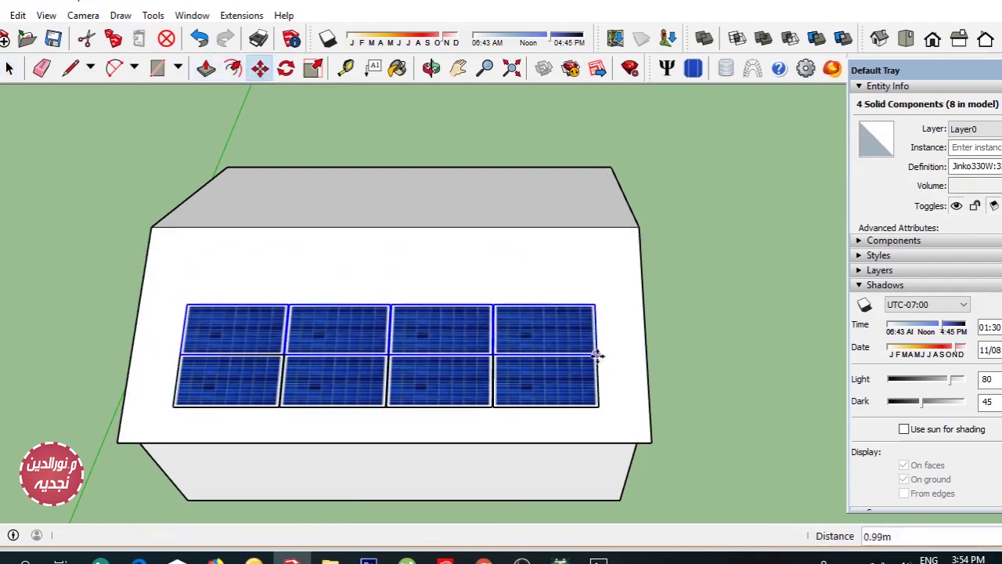
click(10, 68)
click(11, 69)
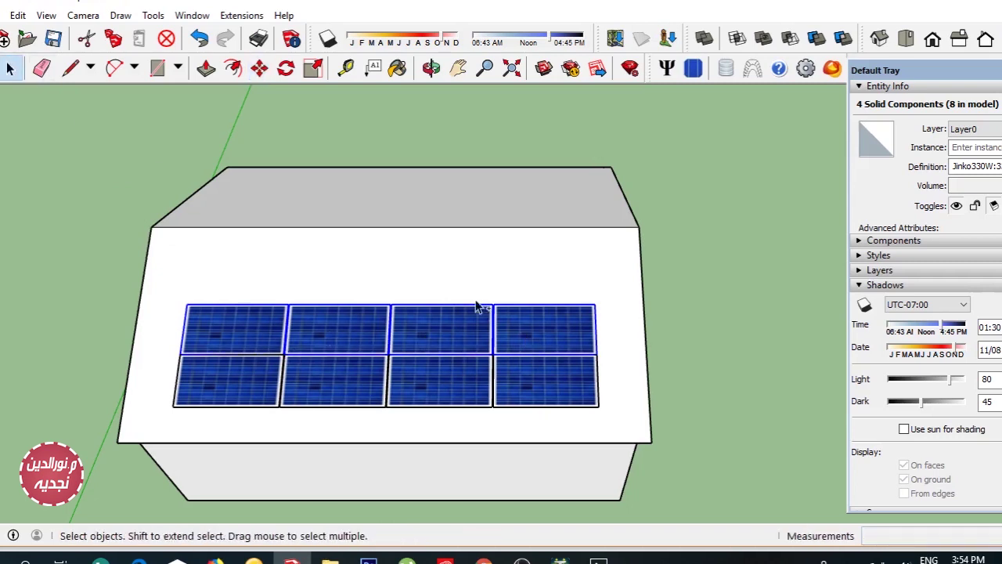
Copy a row of four panels above the others, making 12 panels.
click(259, 68)
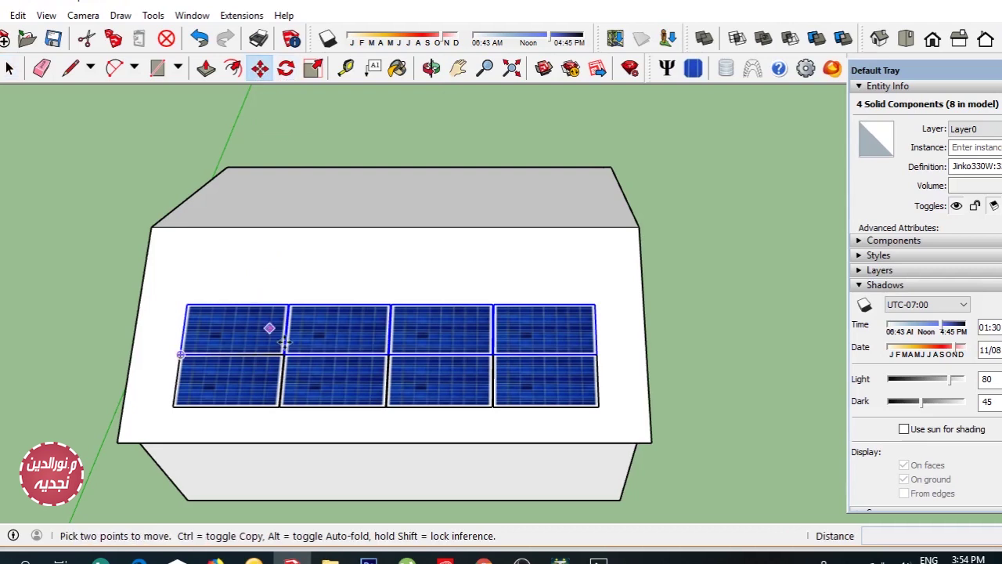
click(339, 354)
key(ctrl)
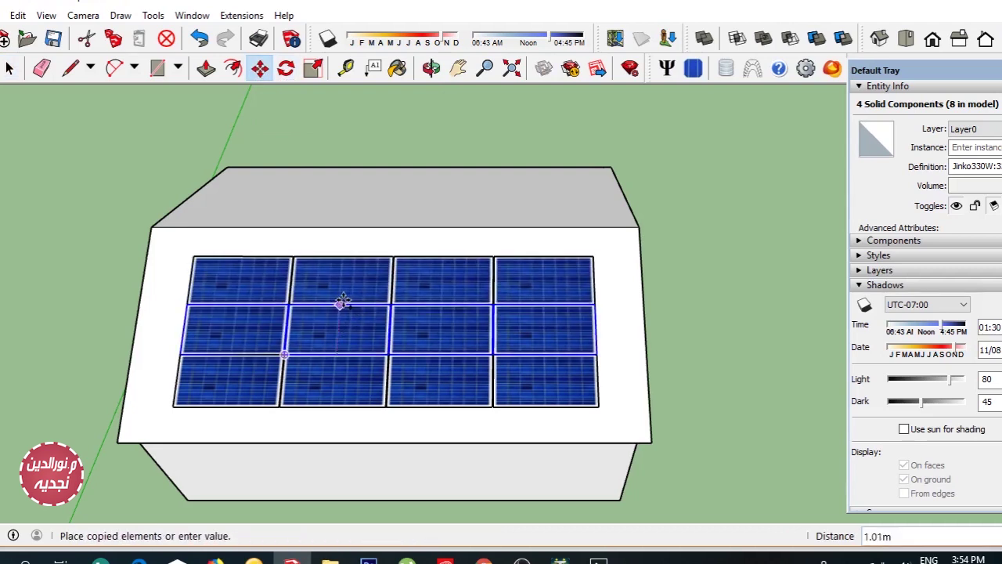
click(343, 302)
scroll(353, 392, down, 3)
click(431, 68)
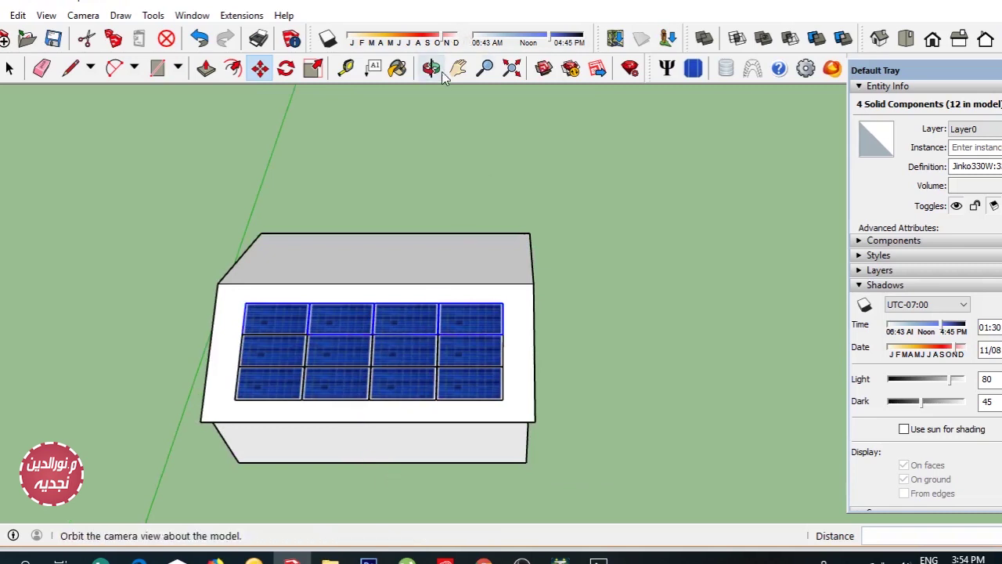
Erase the leftmost panel column, leaving a 3 × 3 grid of nine panels.
mouse_move(432, 154)
mouse_down()
mouse_move(92, 203)
mouse_move(388, 388)
mouse_move(369, 320)
mouse_up()
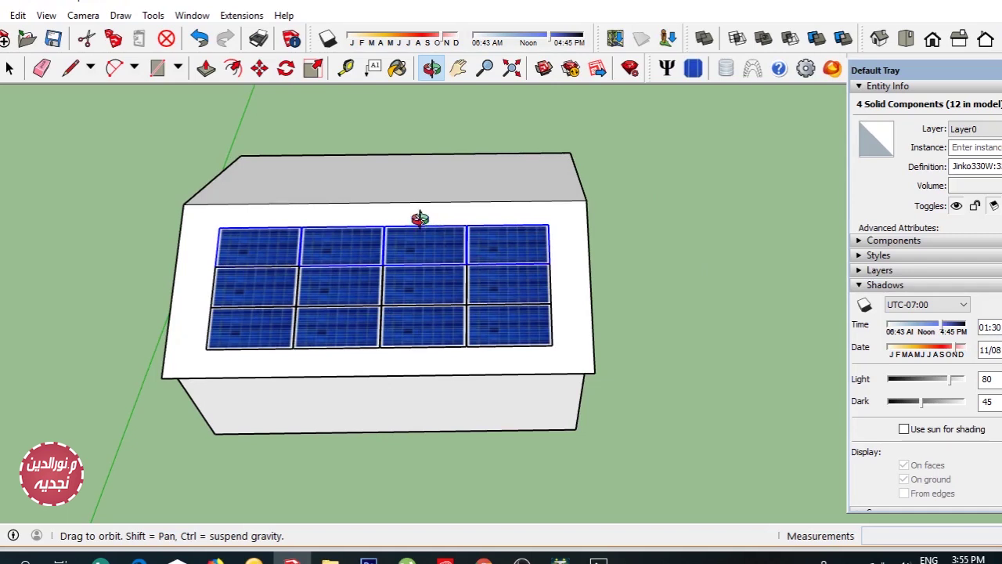
scroll(425, 217, up, 1)
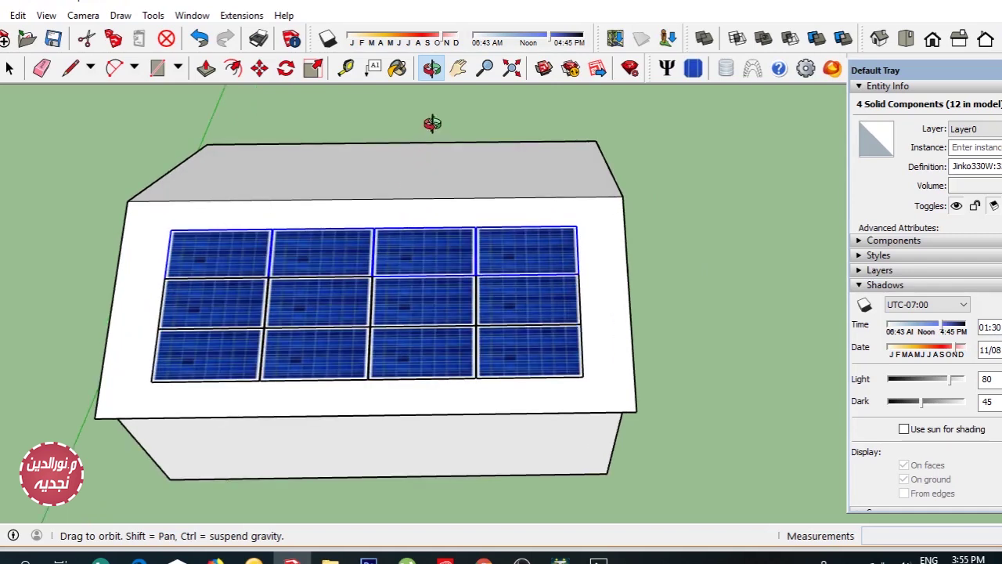
click(44, 74)
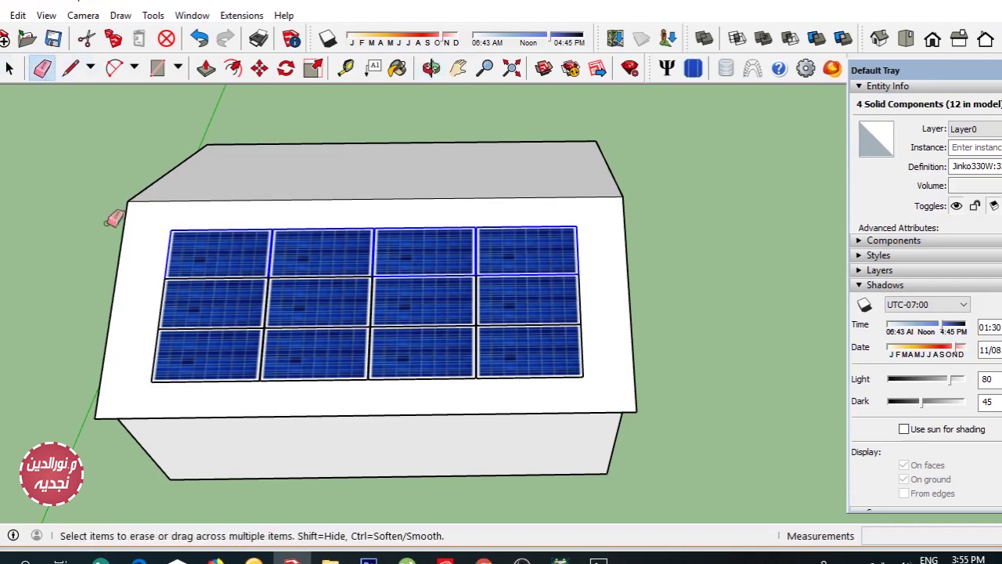
click(239, 249)
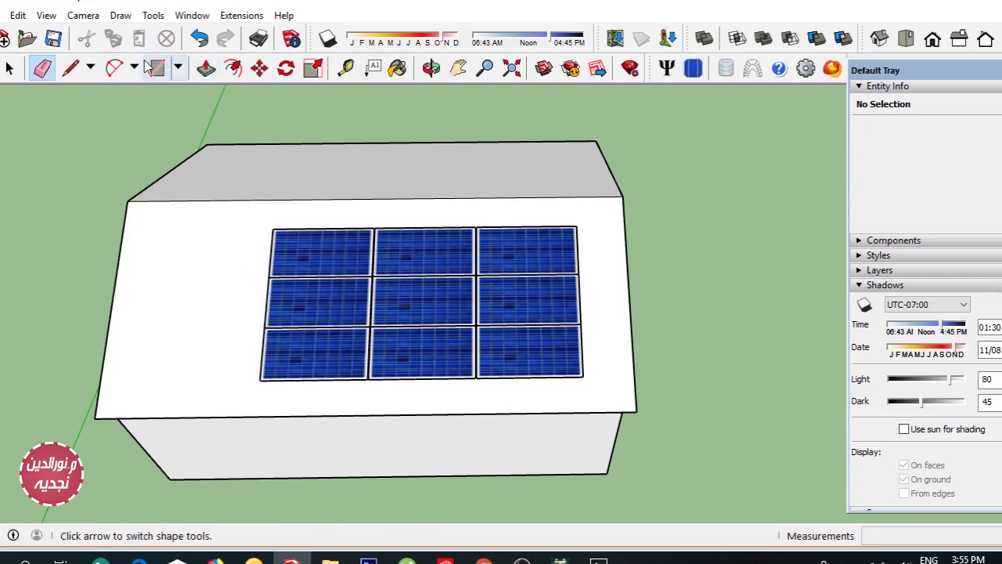
click(178, 68)
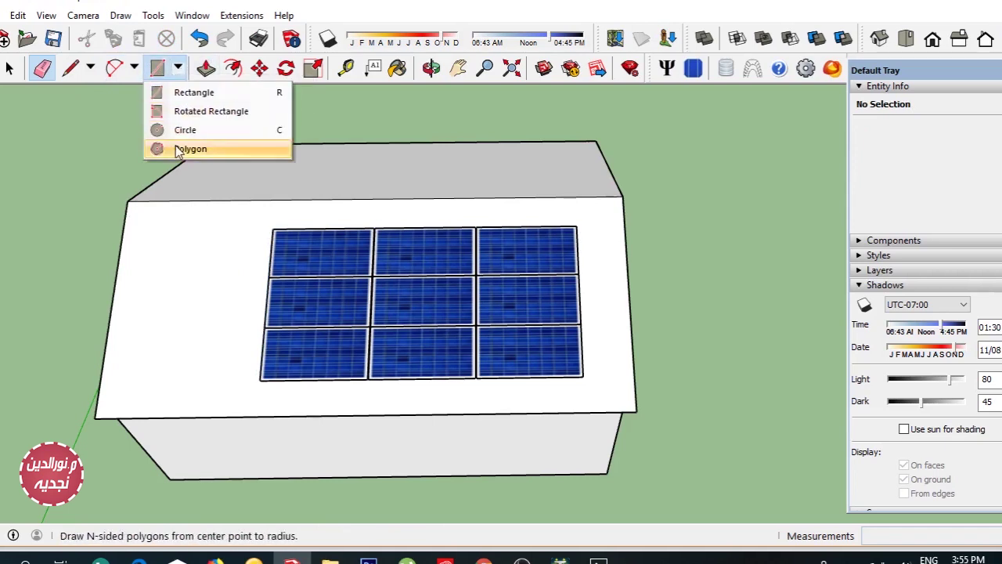
Draw a small polygon disc at the front-left bottom corner and extrude it 5.30 m.
click(188, 149)
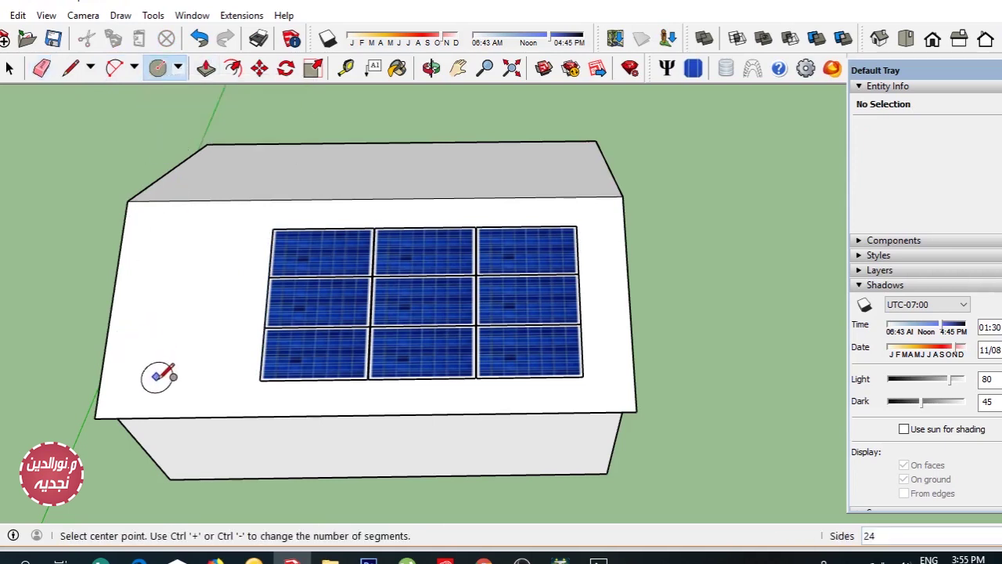
click(200, 487)
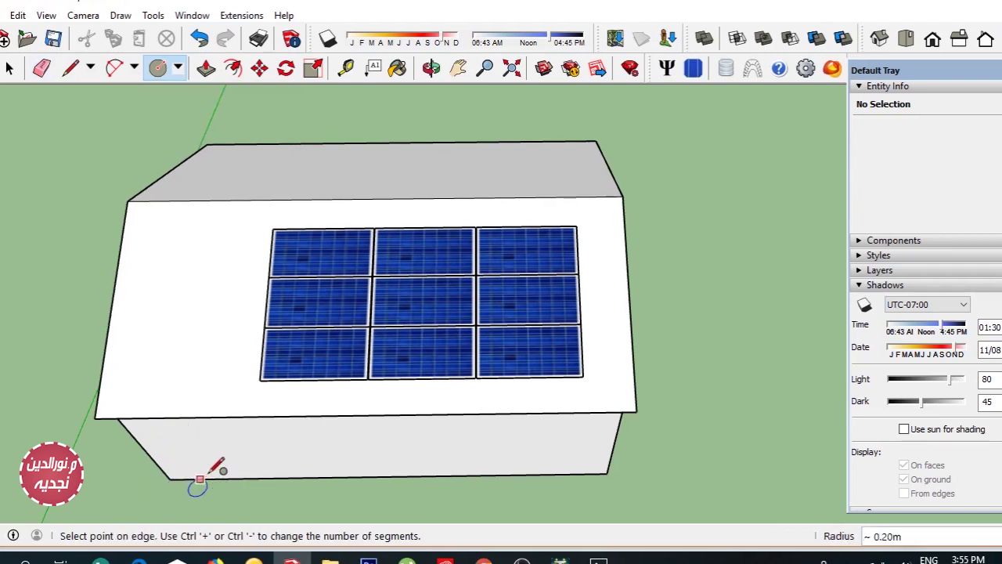
click(217, 476)
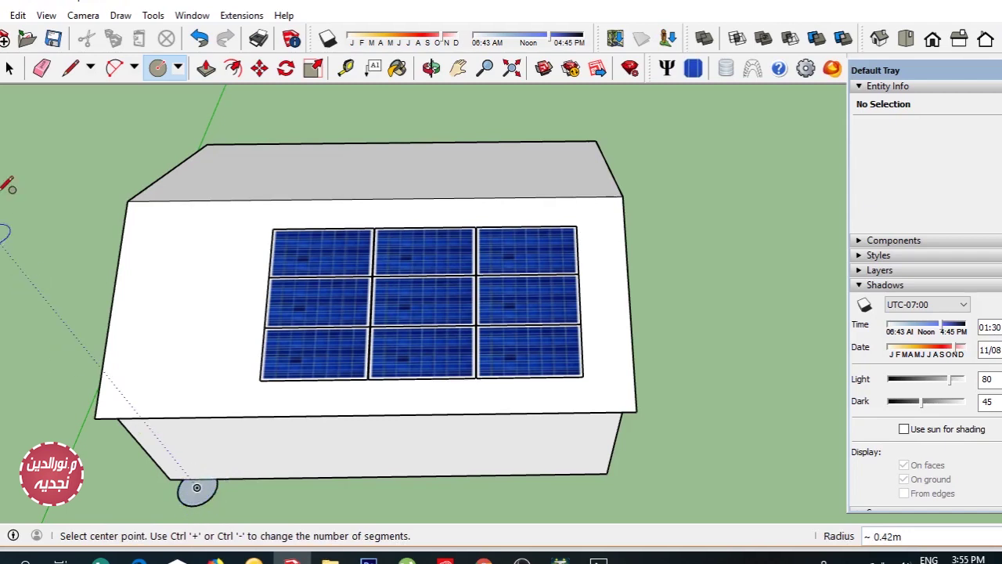
click(206, 68)
drag(196, 489, 95, 340)
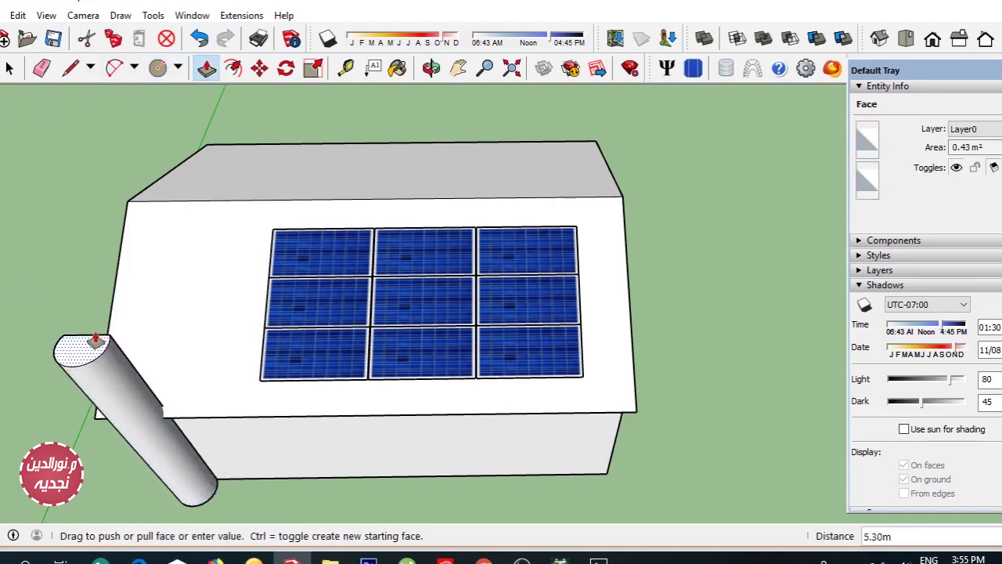
click(95, 340)
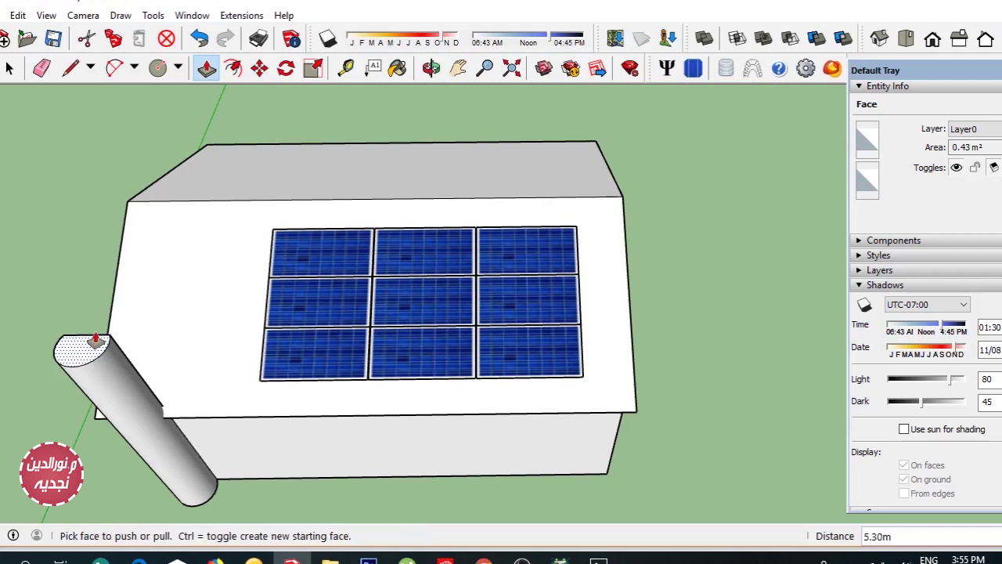
scroll(463, 269, down, 2)
scroll(463, 269, down, 1)
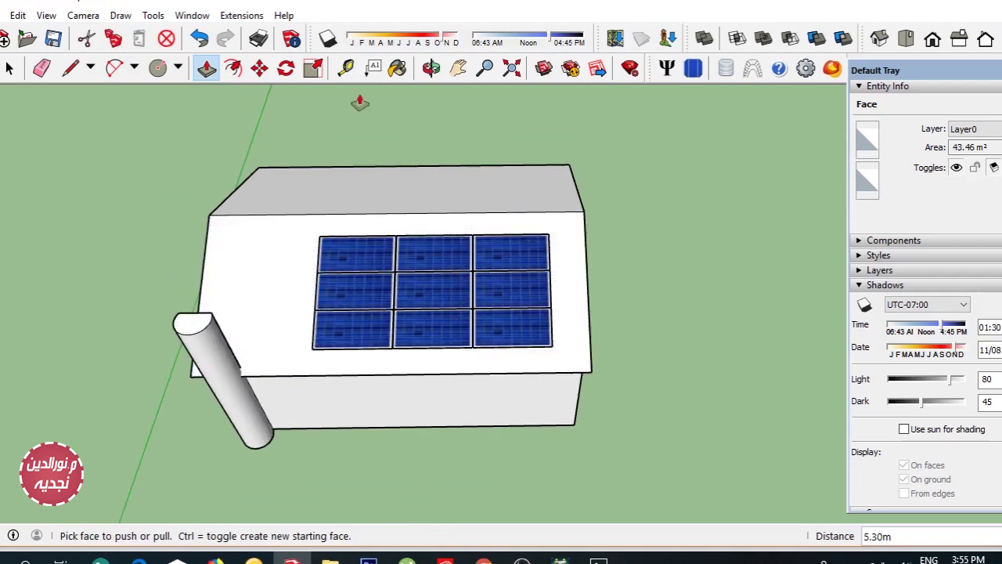
Orbit the view, turn on shadows and set the shadow date to 12/21.
click(431, 68)
mouse_move(472, 264)
mouse_down()
mouse_move(127, 193)
mouse_move(520, 197)
mouse_move(427, 240)
mouse_move(435, 257)
mouse_move(425, 283)
mouse_up()
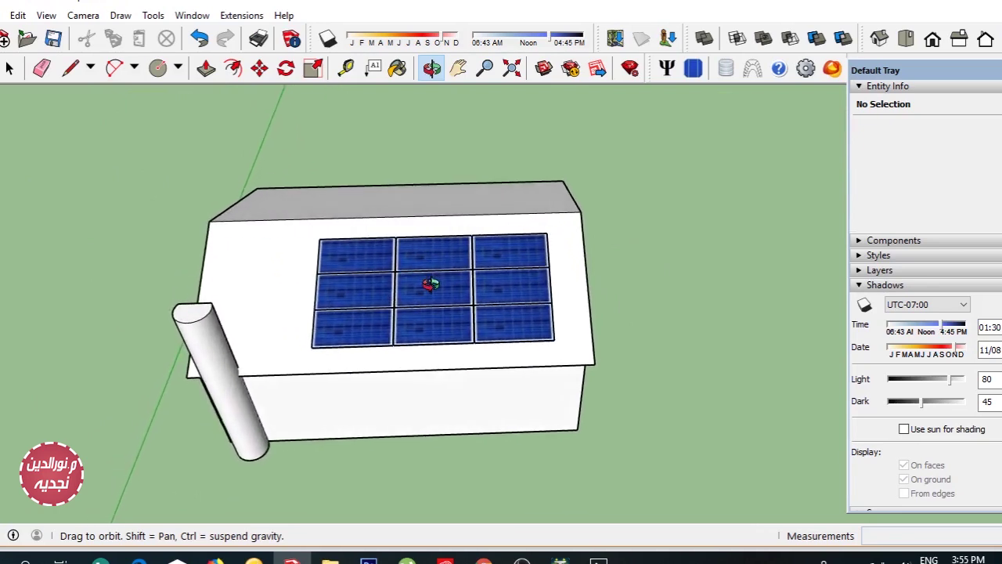
click(328, 38)
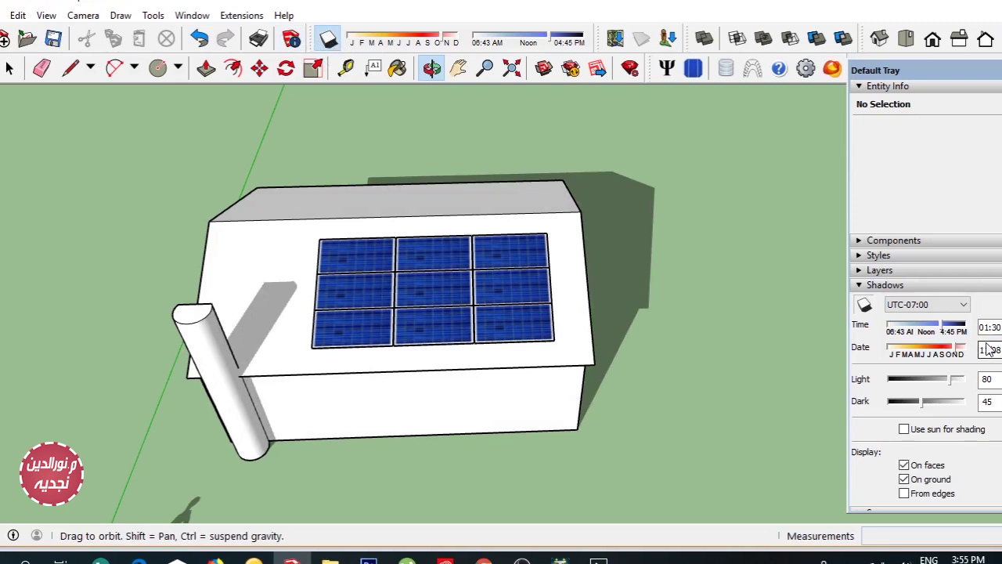
drag(964, 356, 966, 356)
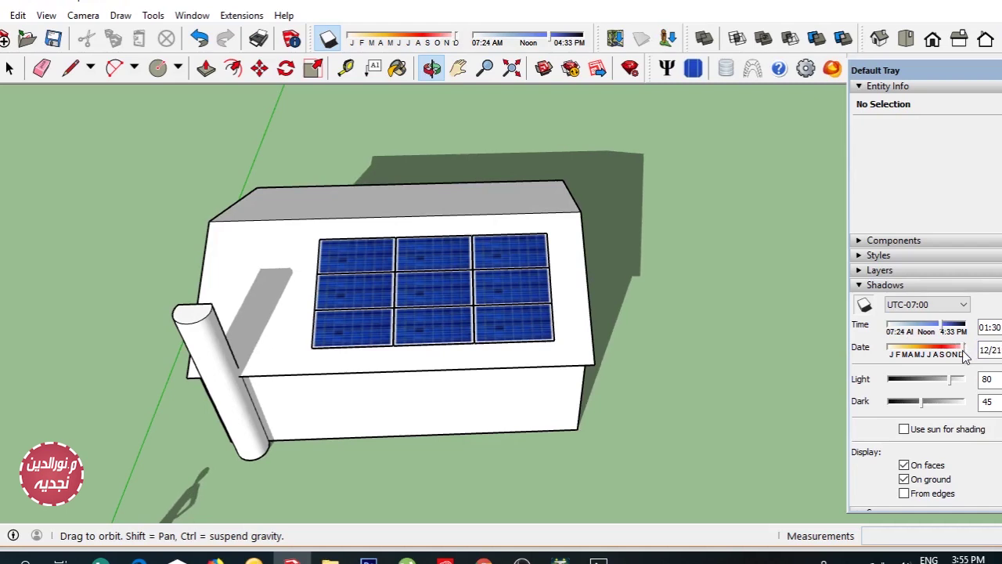
click(985, 327)
Set the shadow time to 09, then step it hour by hour into the early afternoon.
text(09)
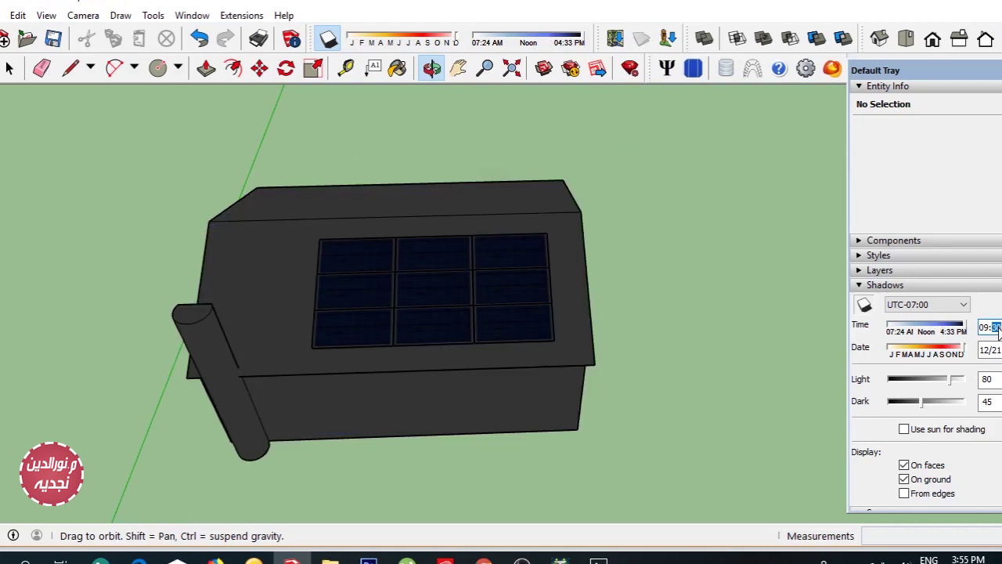
key(Return)
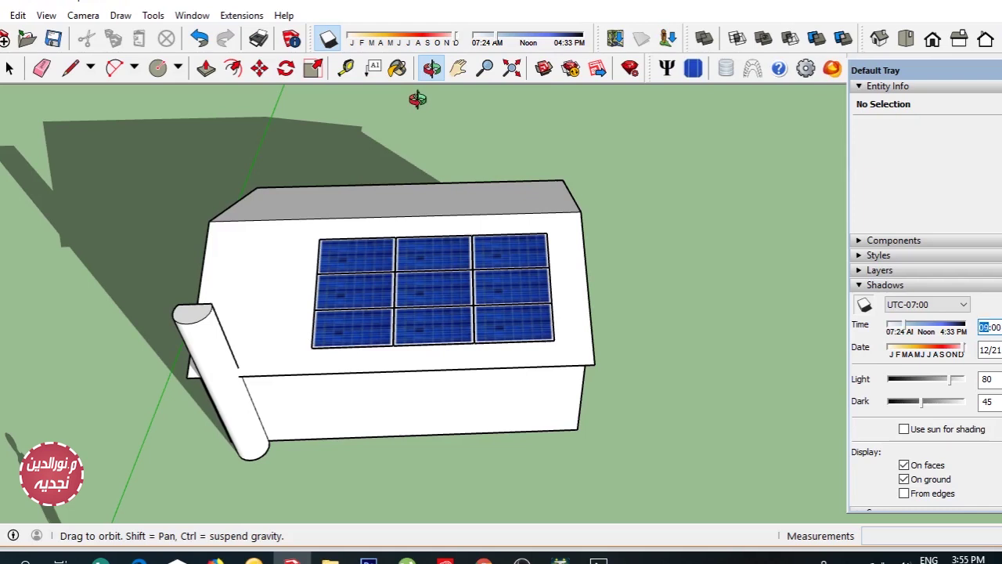
key(Up)
key(Up)
key(Up)
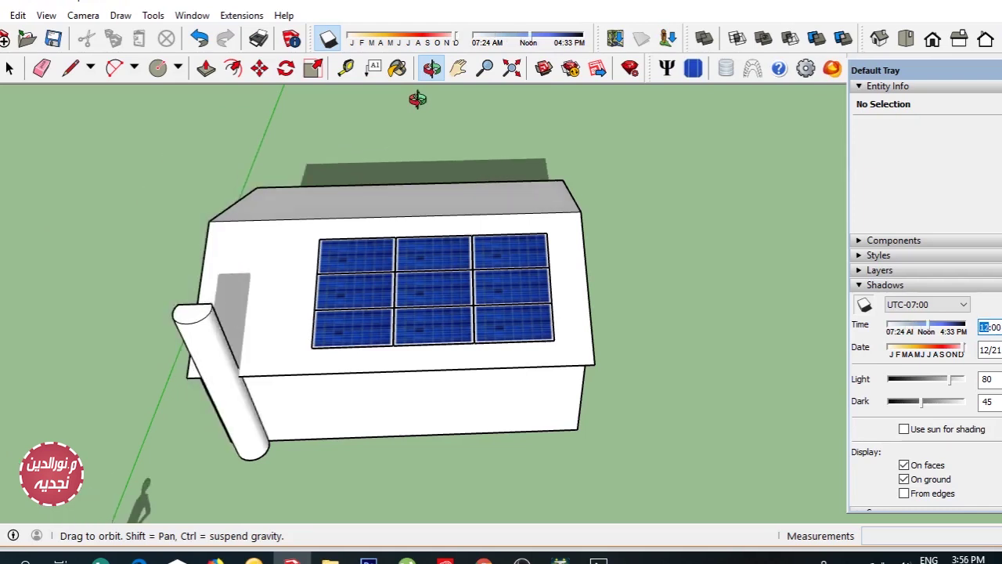
key(Up)
key(Up)
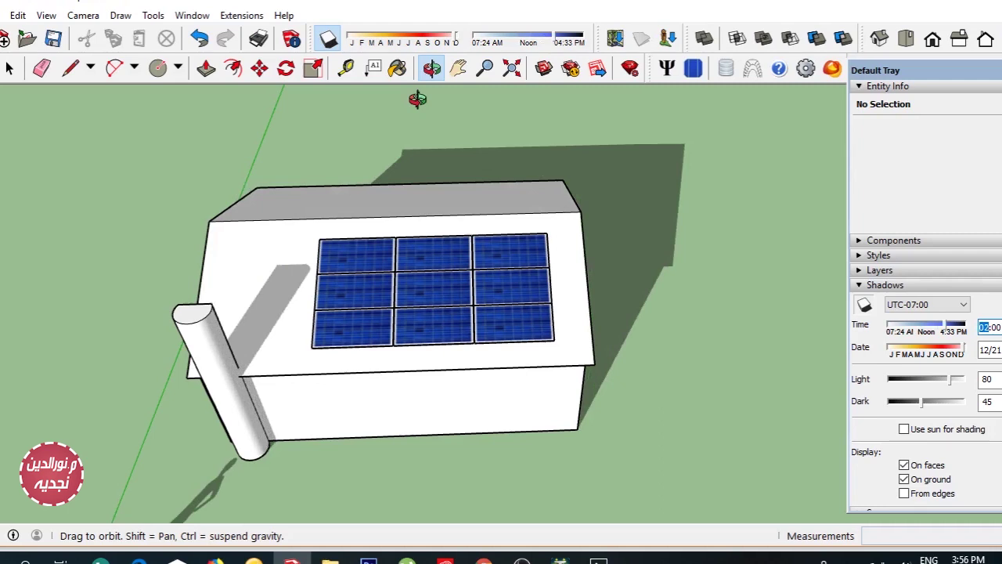
key(Up)
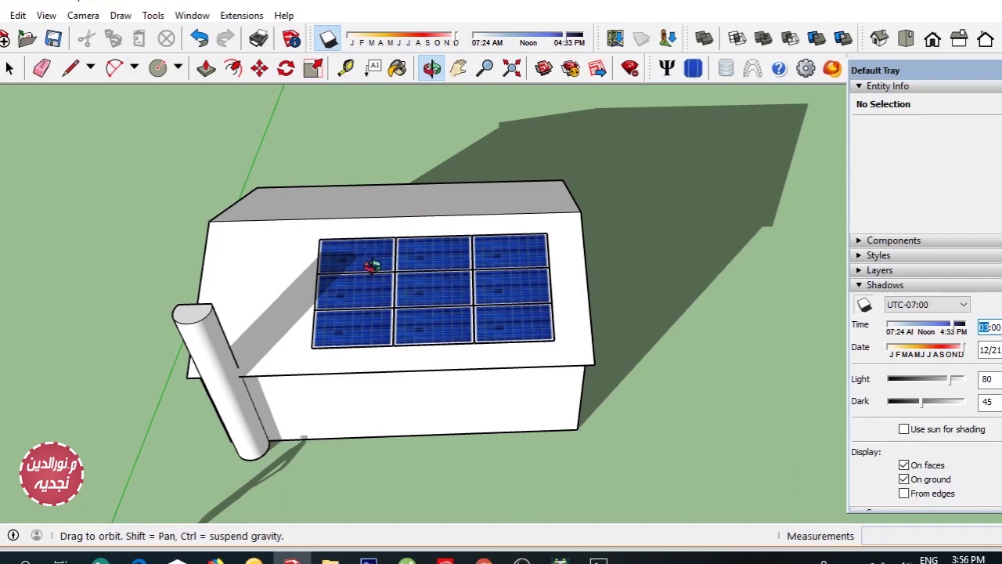
scroll(372, 267, up, 2)
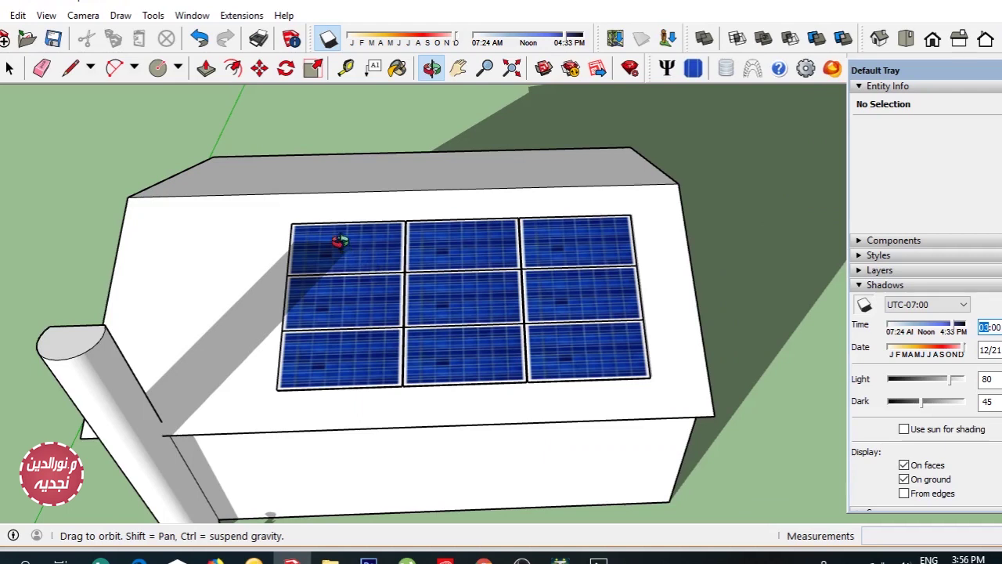
scroll(339, 242, up, 1)
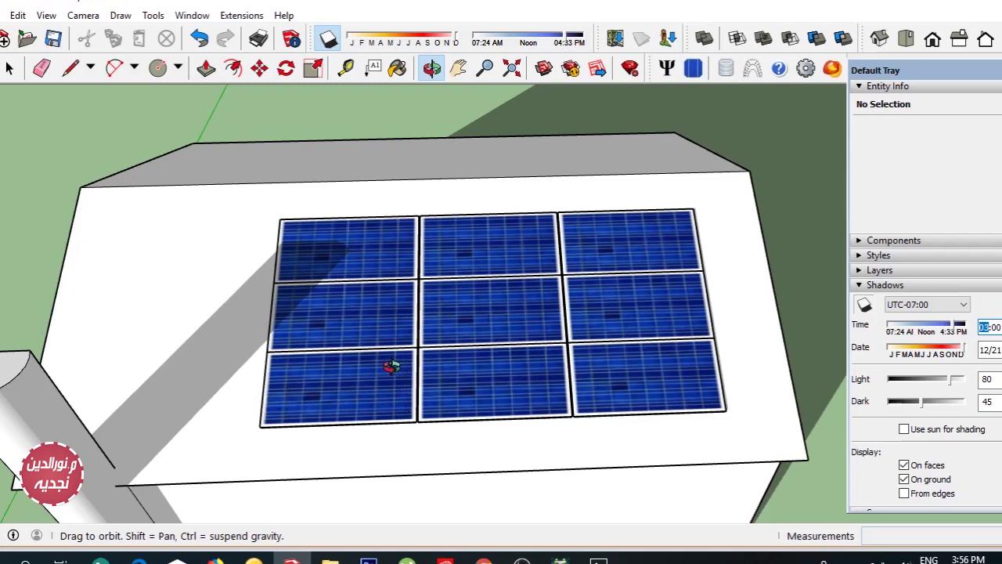
scroll(375, 370, down, 2)
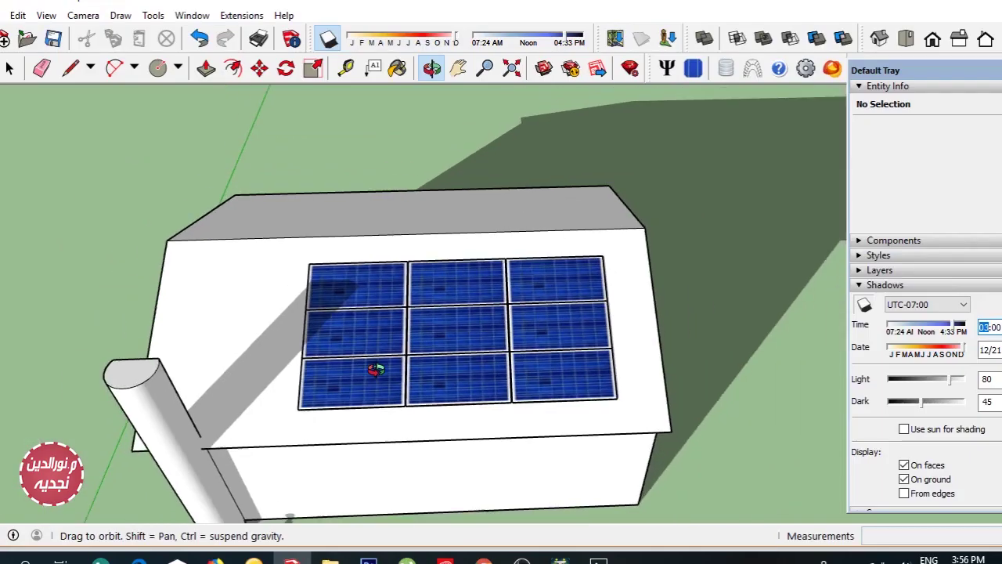
scroll(376, 369, down, 2)
scroll(379, 357, down, 1)
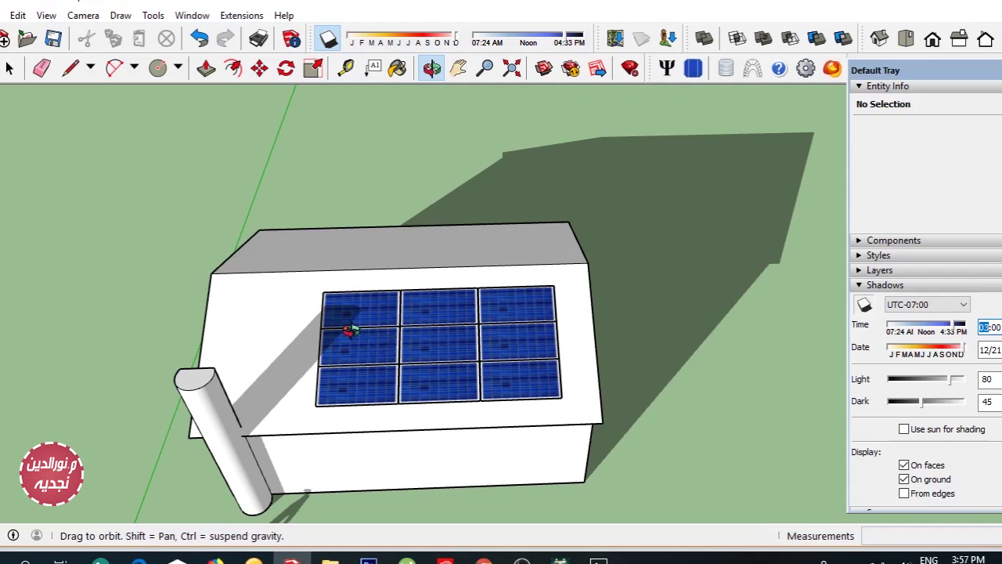
drag(350, 330, 313, 295)
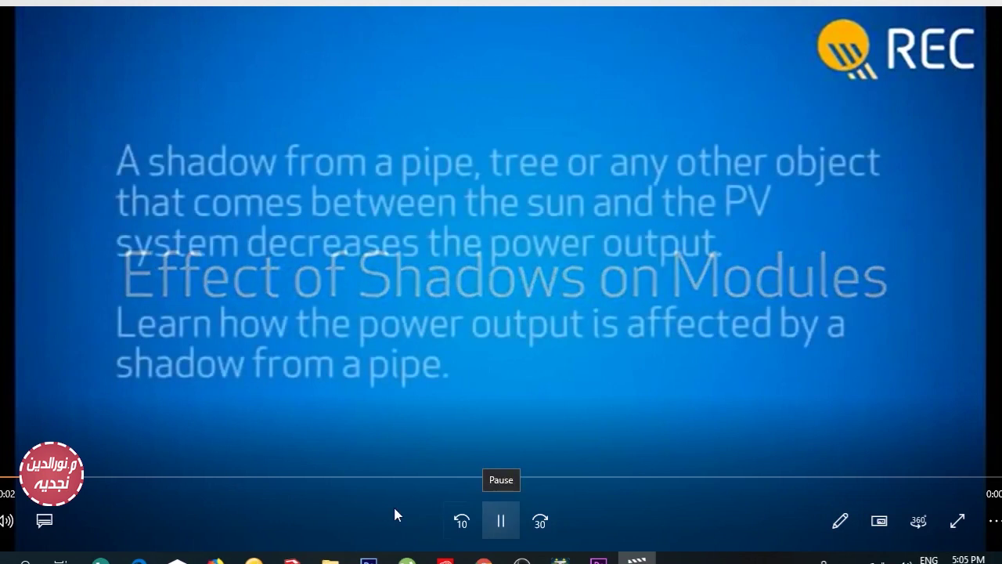
Skip ahead through the REC shadow-effects video to its closing shadow-avoidance slide.
click(142, 480)
click(221, 478)
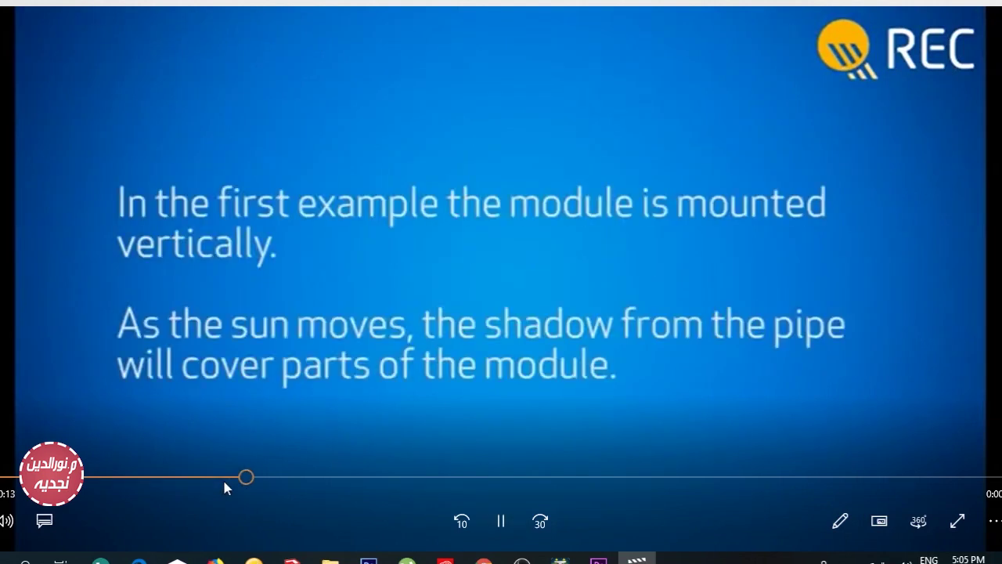
drag(288, 480, 371, 478)
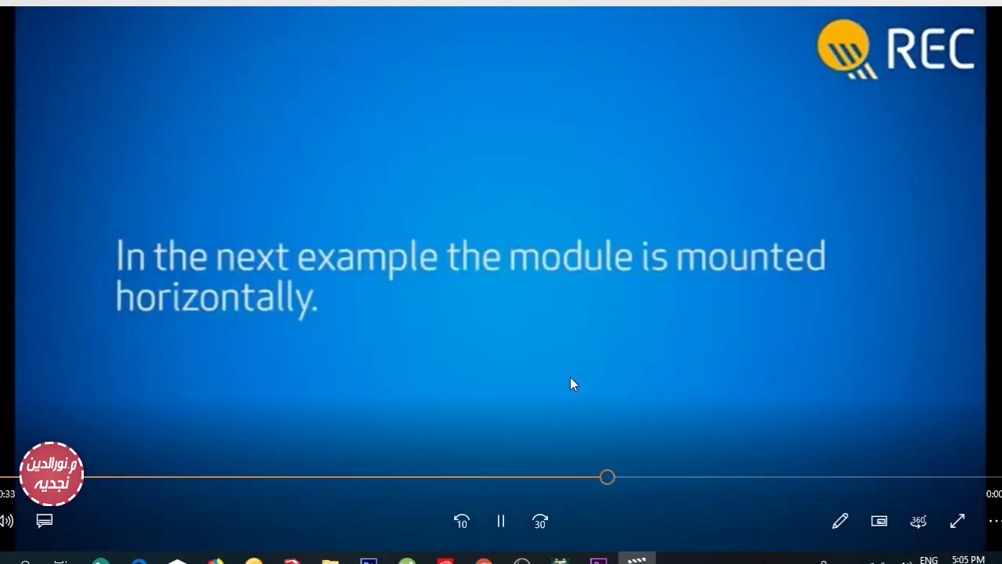
click(717, 476)
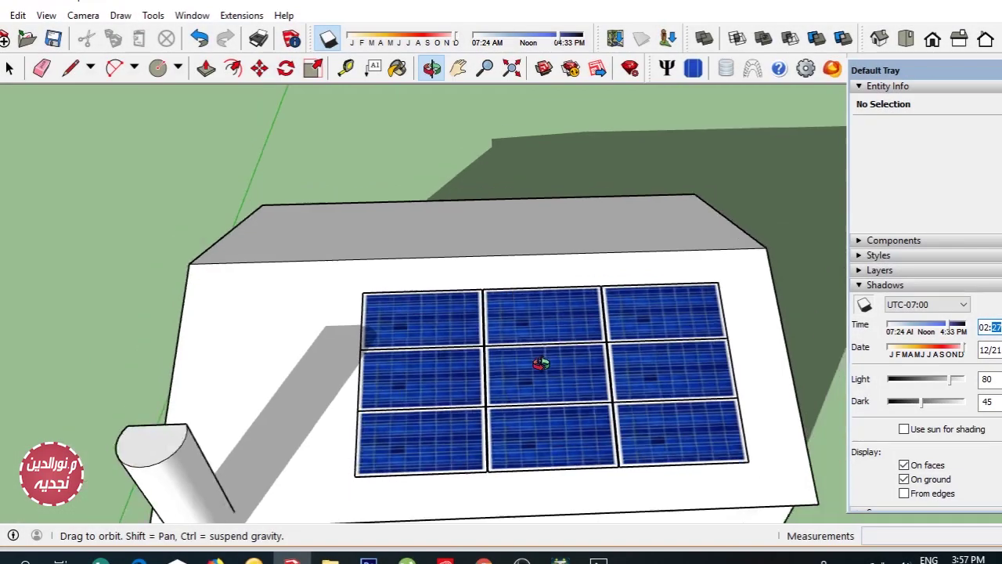
Frame the roof panels and set the shadow time to 03:00.
drag(541, 364, 476, 353)
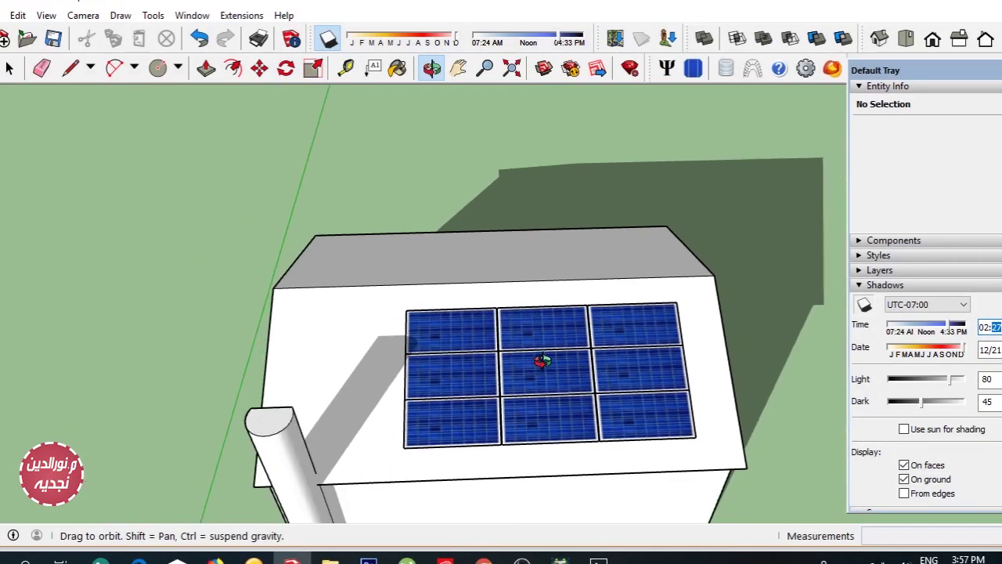
click(458, 69)
drag(462, 301, 424, 272)
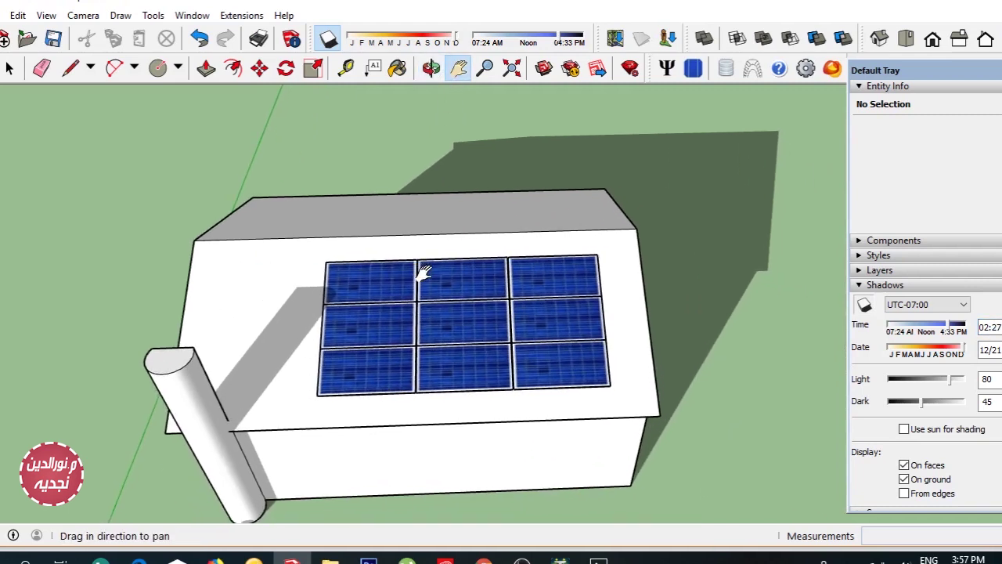
scroll(424, 272, up, 2)
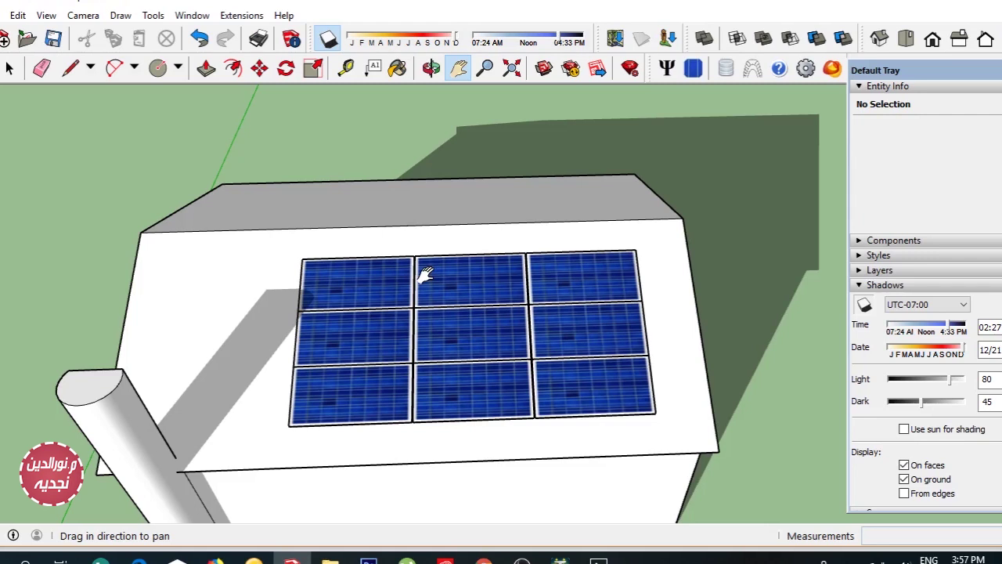
click(996, 328)
text(00)
text(3)
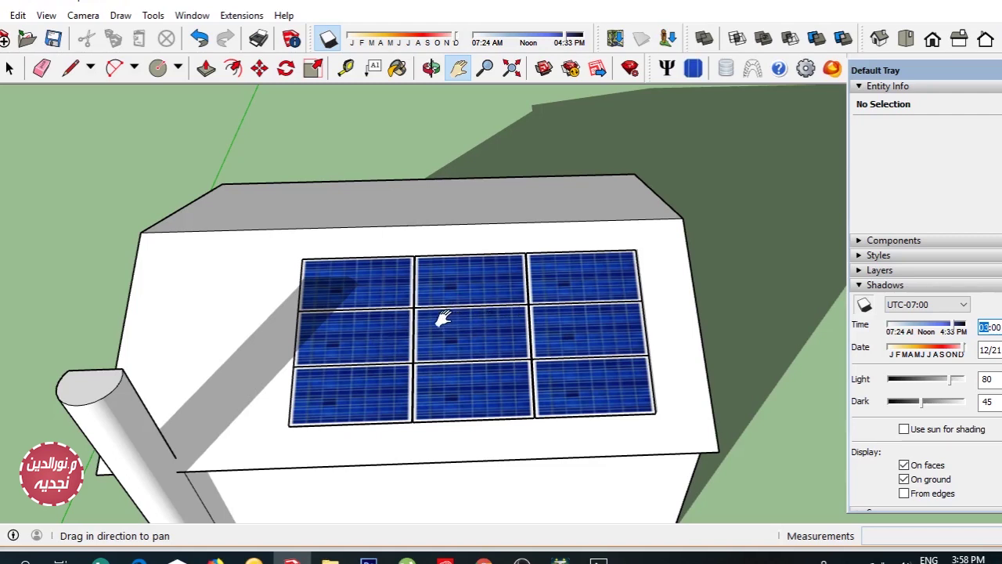
key(space)
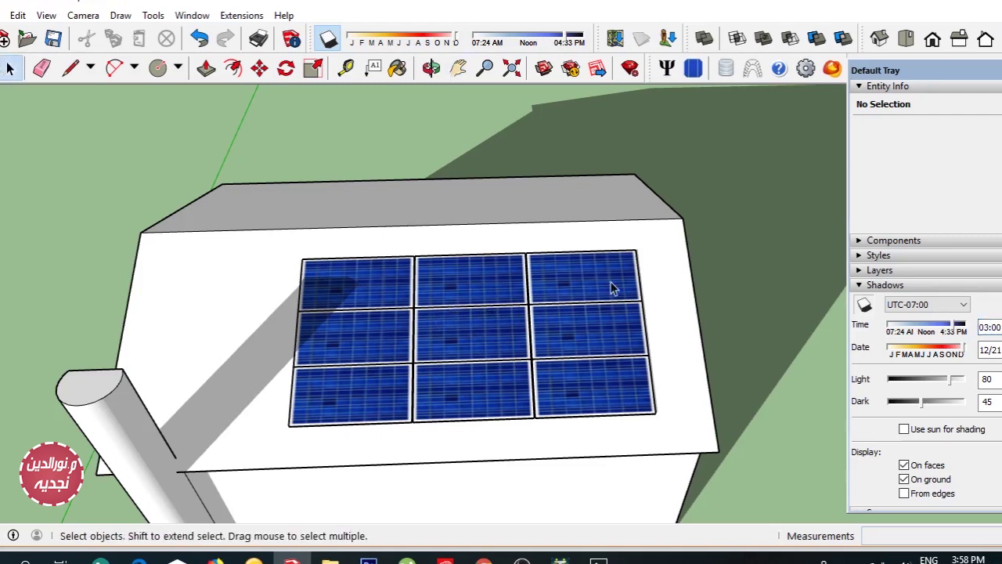
Move the nine-panel grid 1 m along the red axis, clear of the pipe's shadow.
click(436, 284)
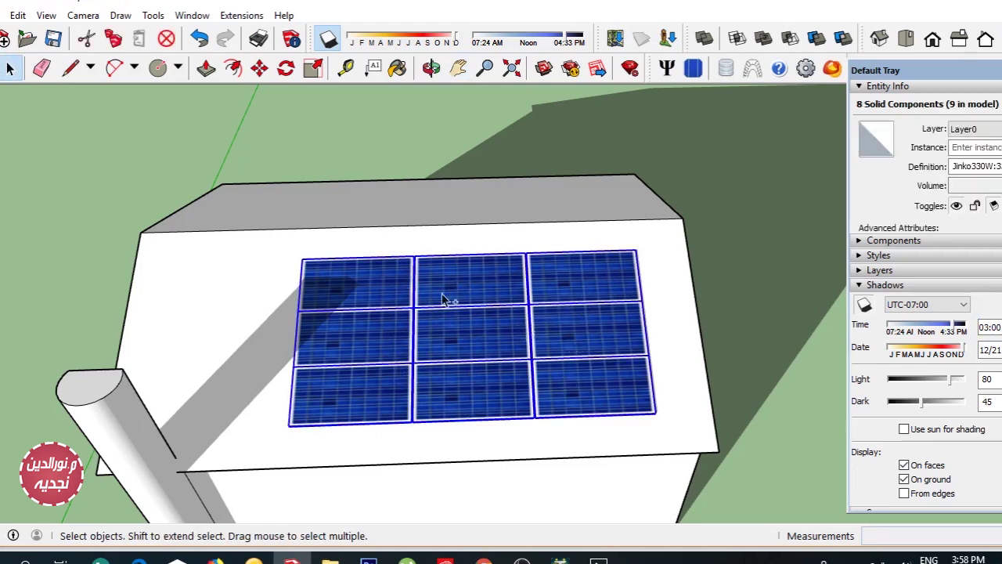
click(259, 69)
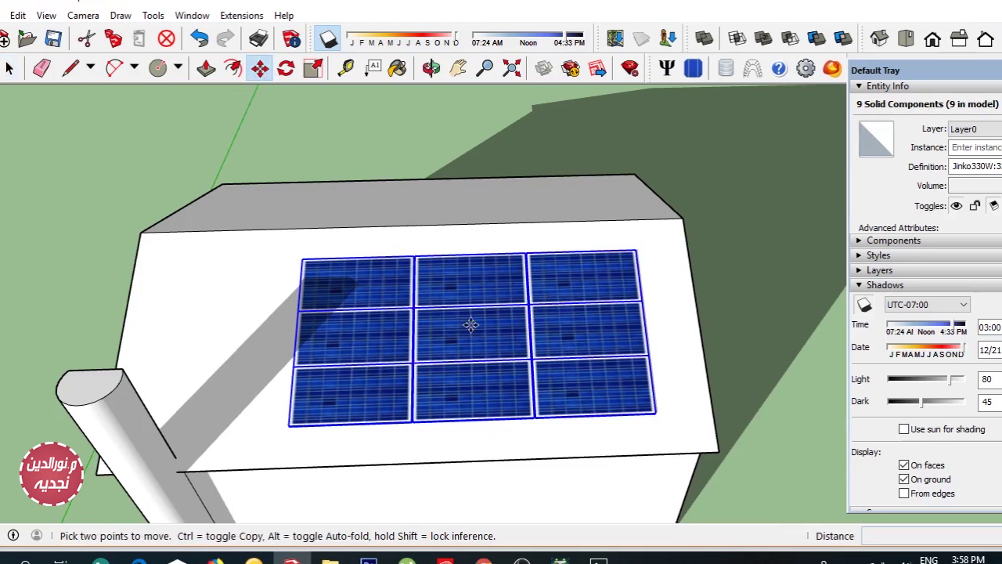
click(470, 324)
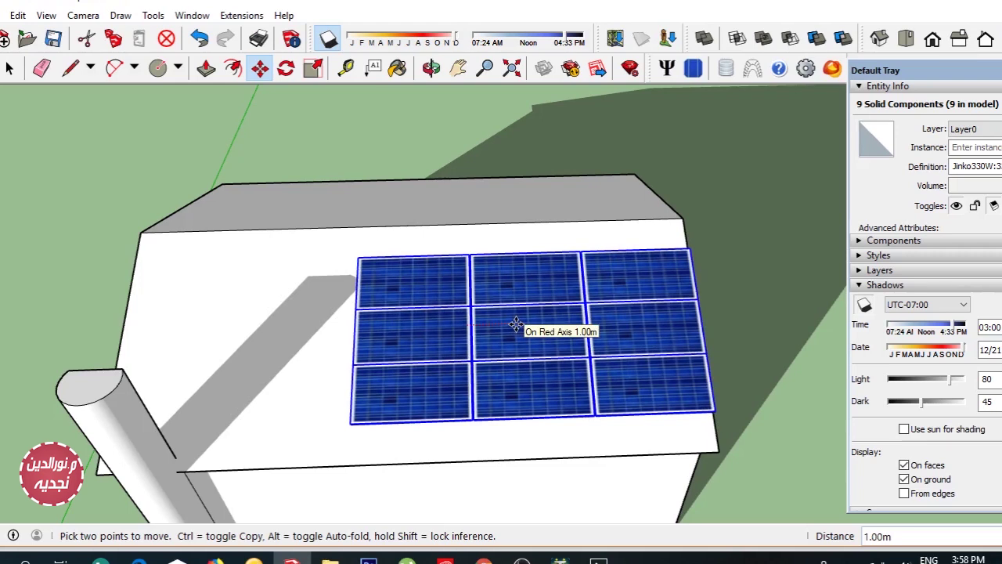
text(1)
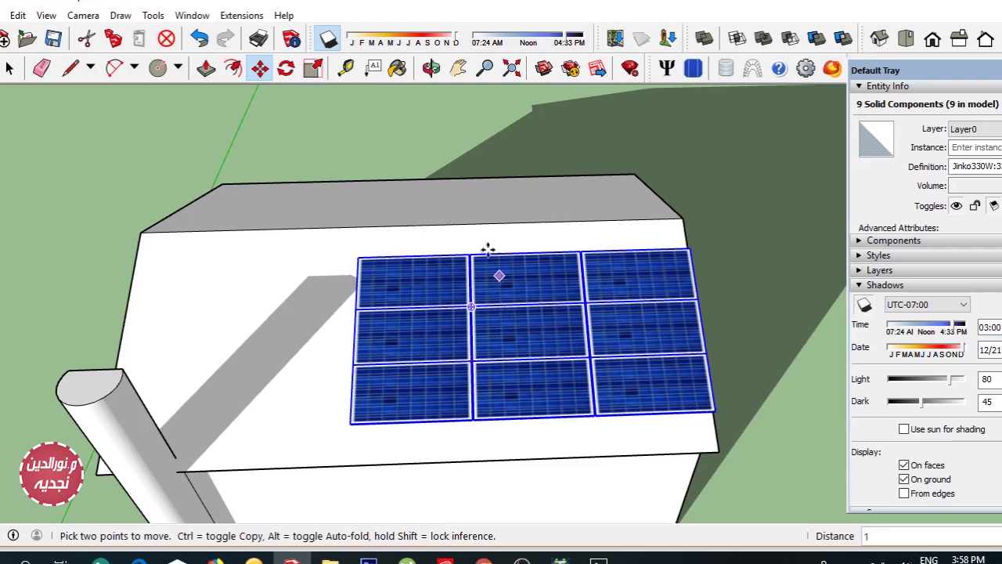
click(431, 68)
mouse_move(391, 259)
mouse_down()
mouse_move(407, 284)
mouse_move(329, 196)
mouse_up()
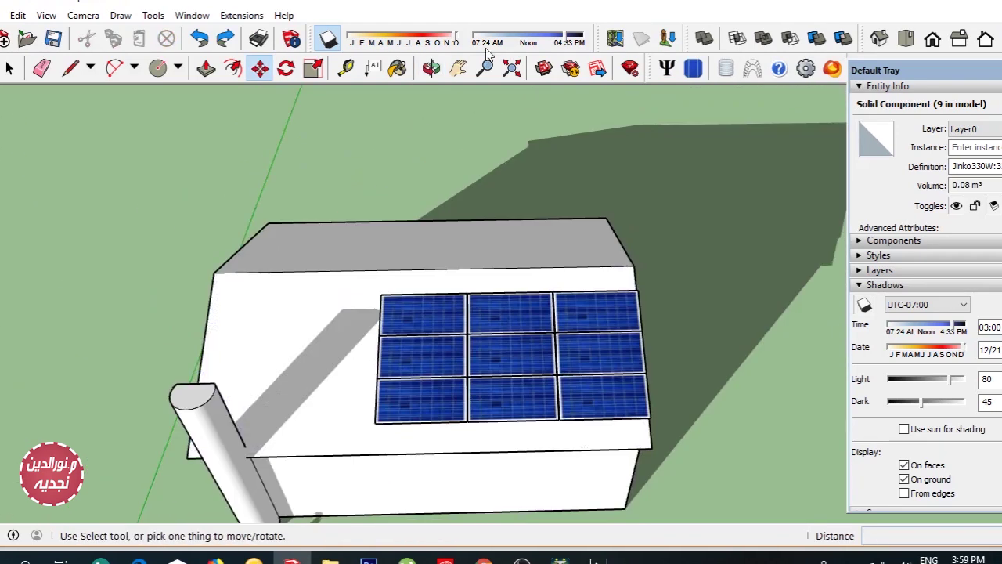
click(458, 68)
drag(454, 360, 443, 274)
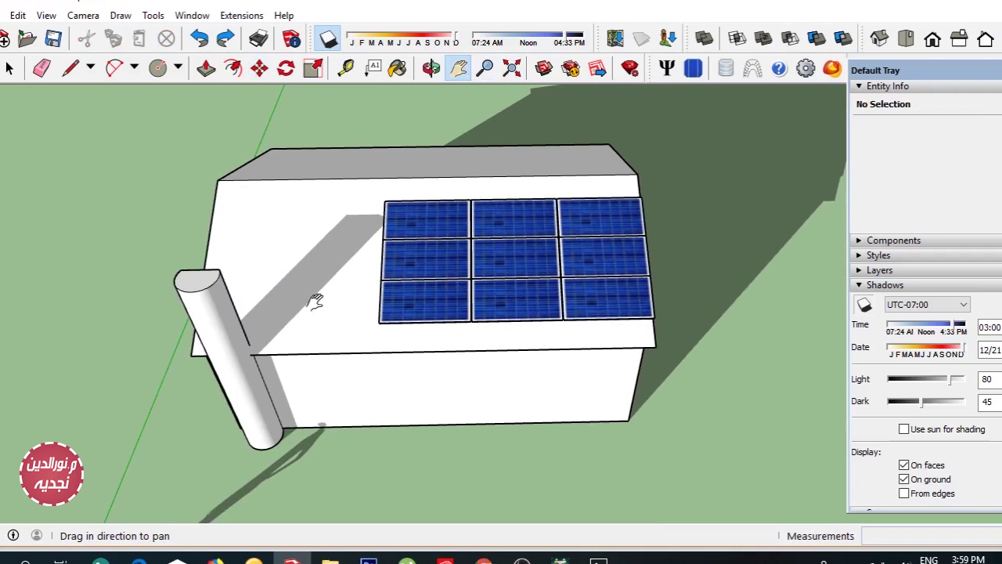
Select the whole house with its panels and rotate it 90° about the pipe top.
click(9, 69)
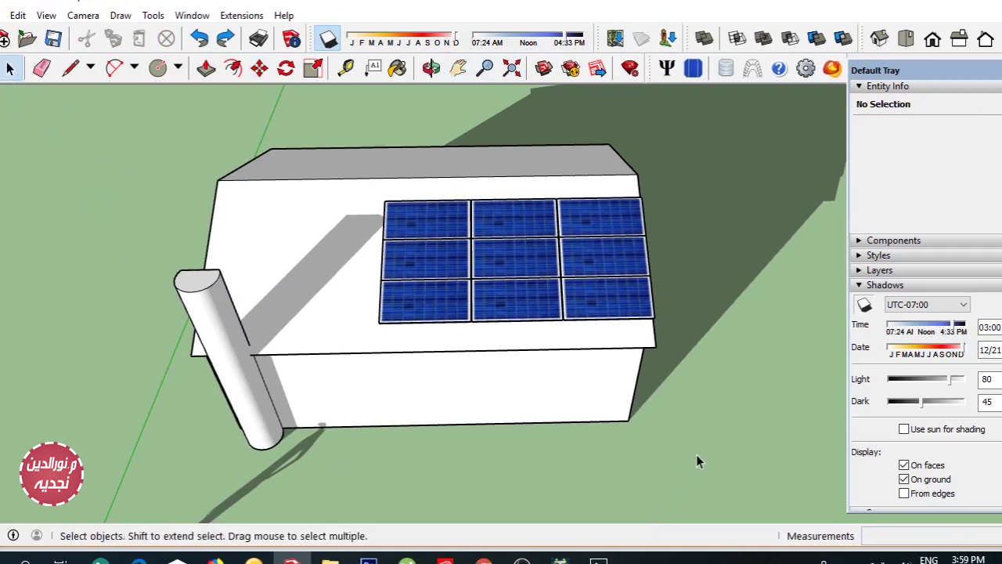
drag(88, 229, 16, 107)
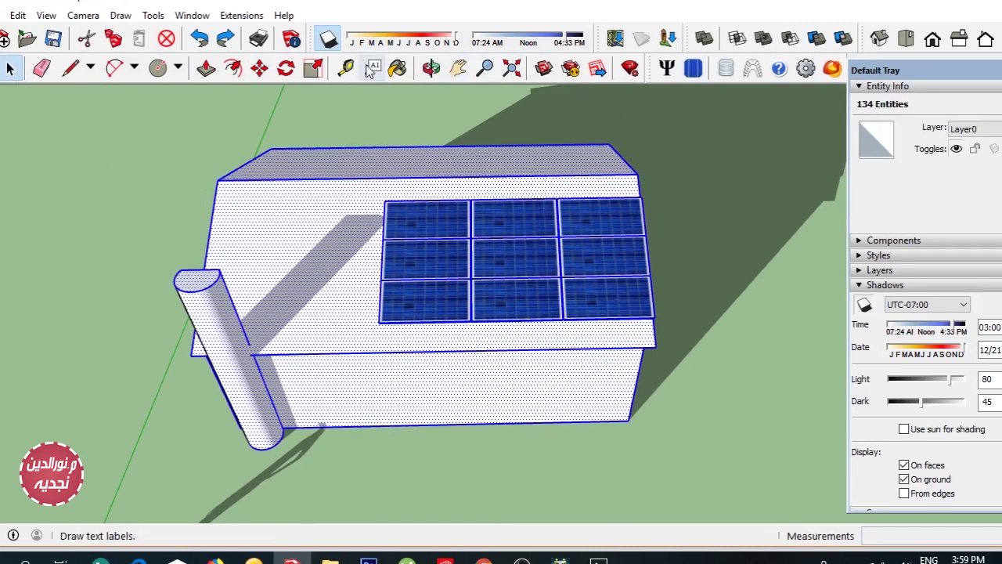
click(286, 68)
scroll(291, 339, down, 1)
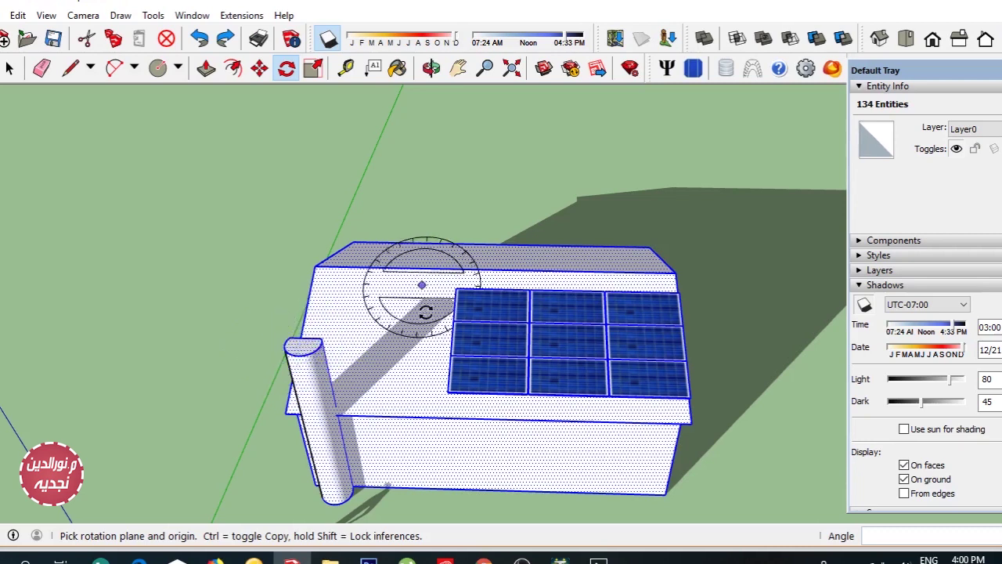
scroll(423, 313, down, 1)
middle_drag(459, 342, 514, 369)
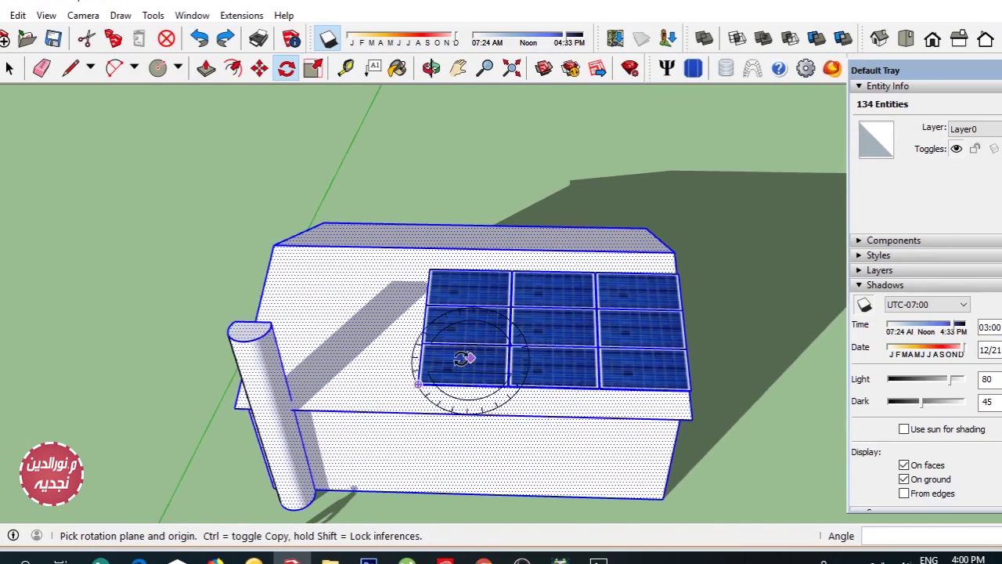
click(249, 329)
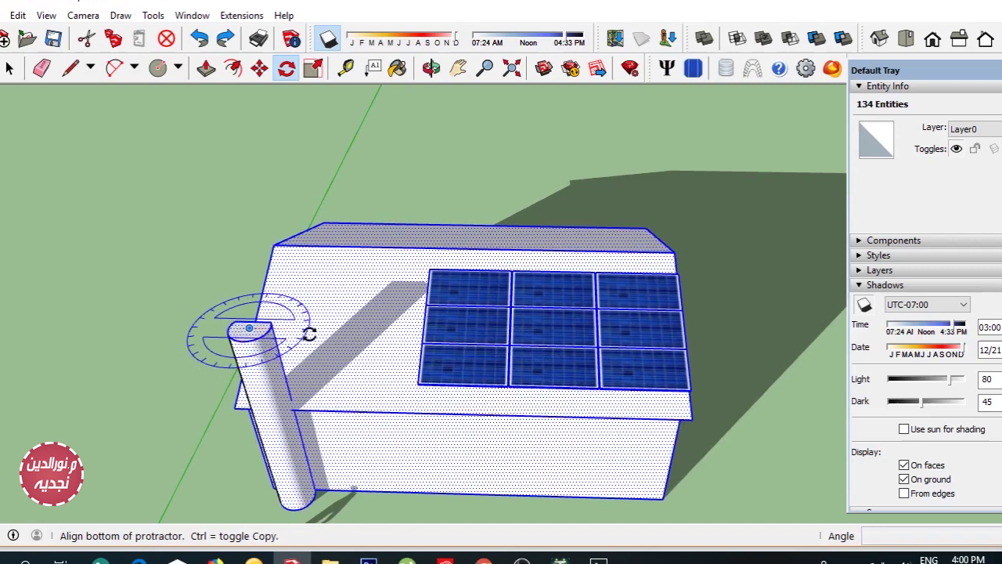
click(538, 333)
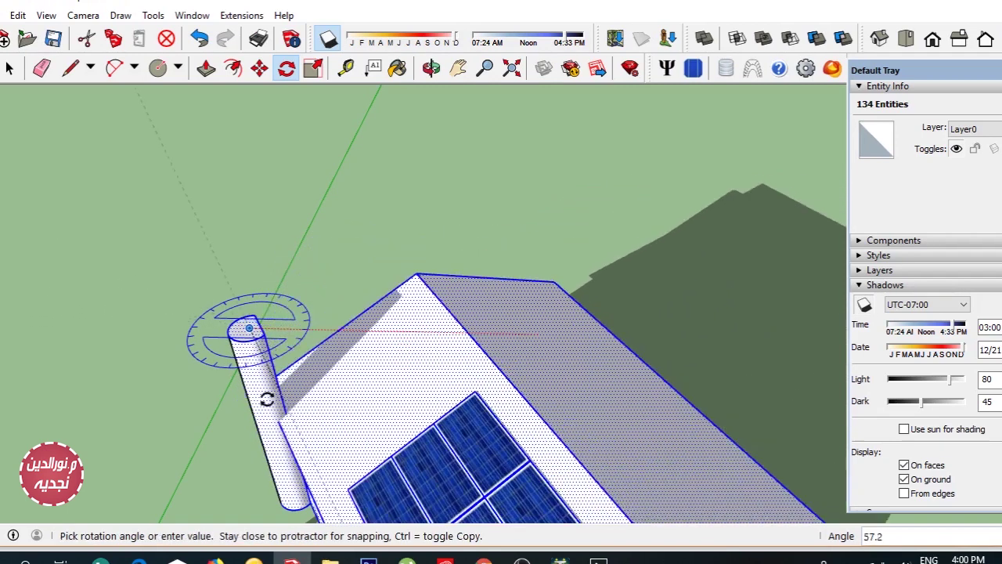
text(90)
click(213, 407)
middle_drag(331, 420, 263, 498)
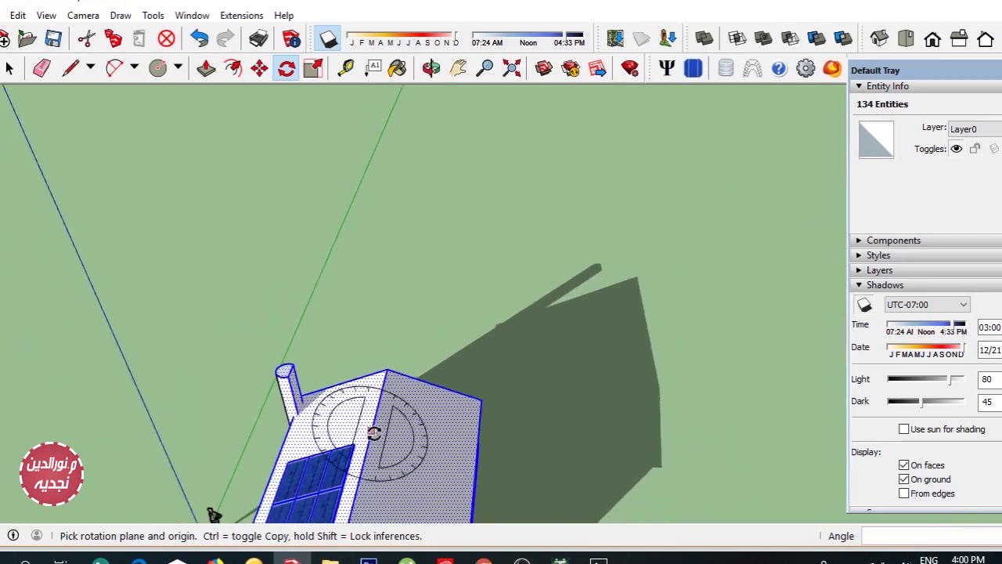
Move the rotated house to a new position farther from the axes origin.
click(459, 68)
mouse_move(414, 431)
mouse_down()
mouse_move(426, 212)
mouse_move(447, 235)
mouse_up()
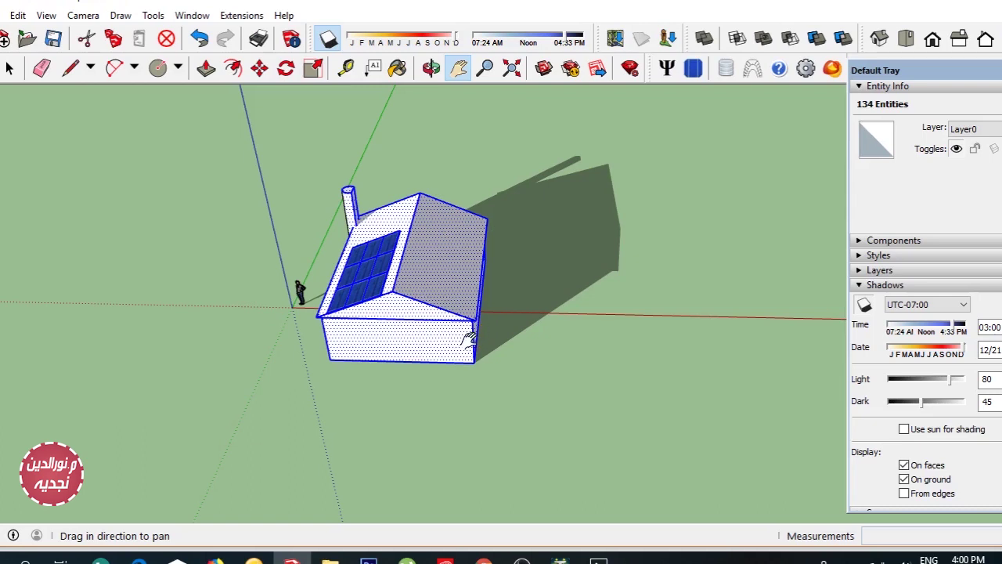
click(259, 67)
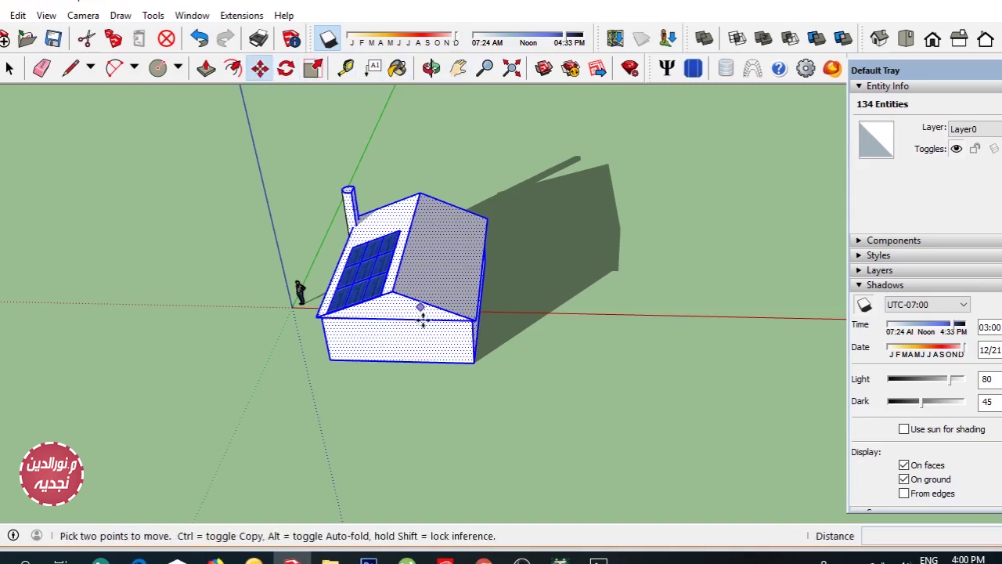
click(411, 317)
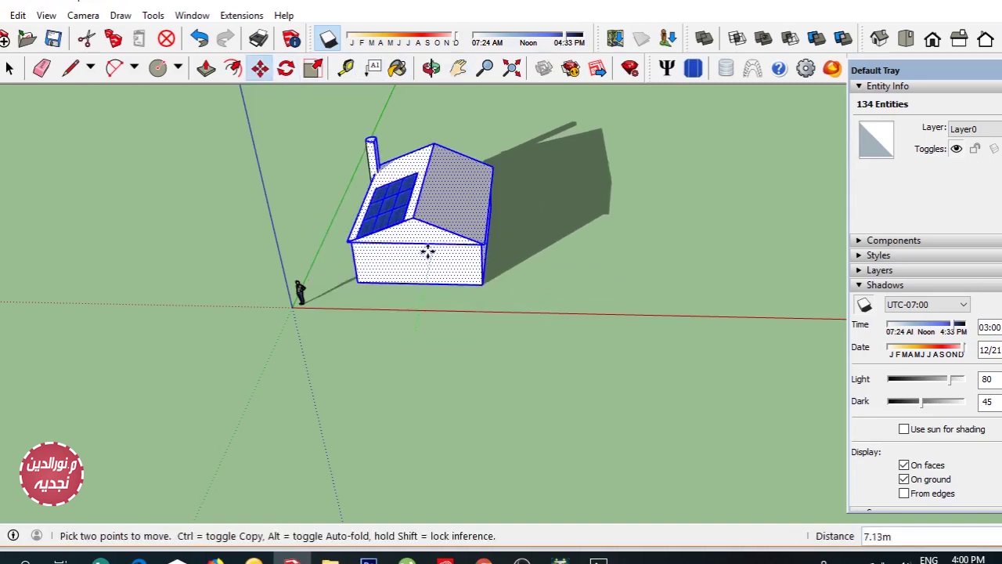
click(428, 250)
key(space)
click(164, 192)
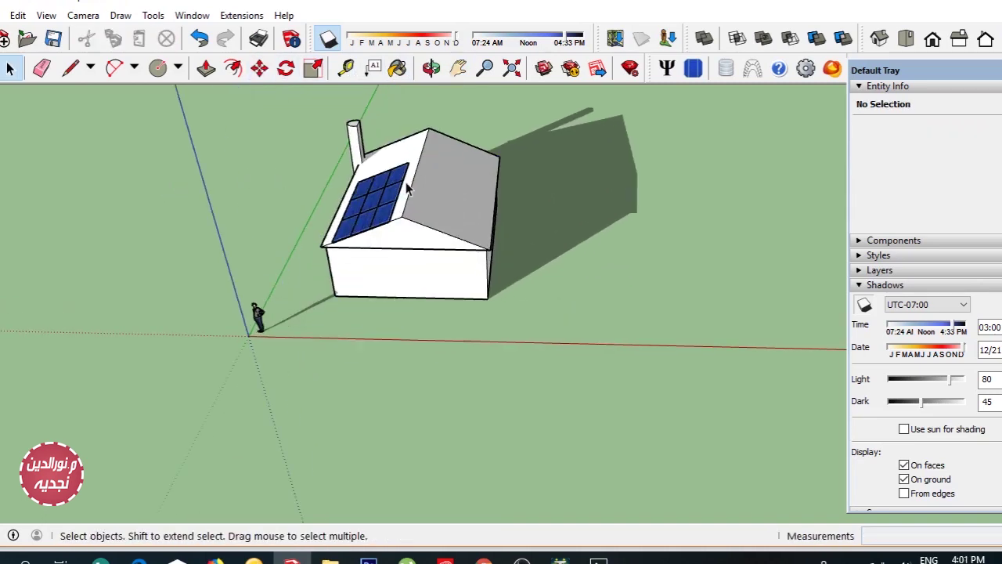
Orbit and zoom to look down on the house, then pan to frame the bare right-hand roof face.
click(431, 68)
mouse_move(525, 251)
mouse_down()
mouse_move(561, 266)
mouse_move(472, 240)
mouse_up()
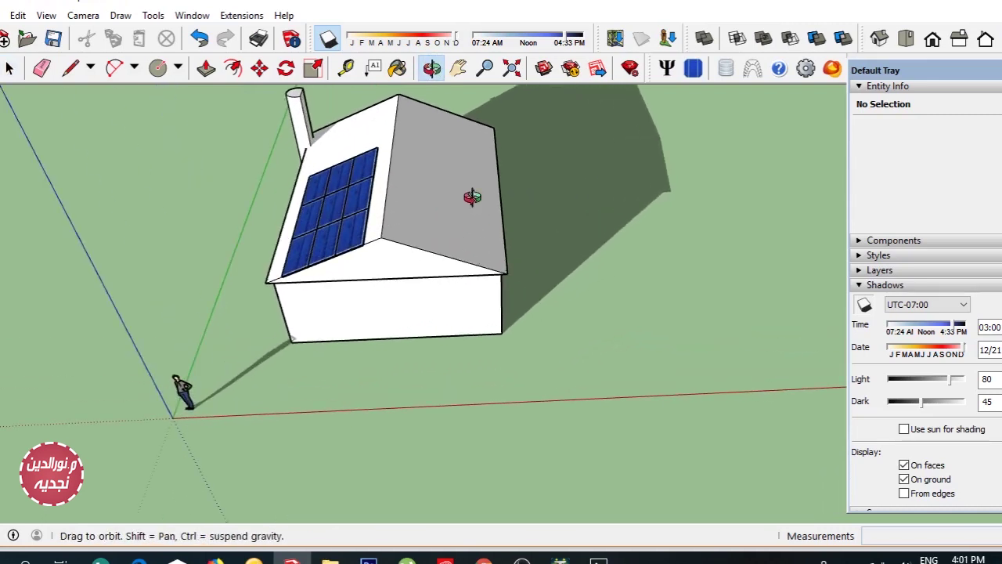
mouse_move(457, 331)
mouse_down()
mouse_move(470, 274)
mouse_move(403, 267)
mouse_up()
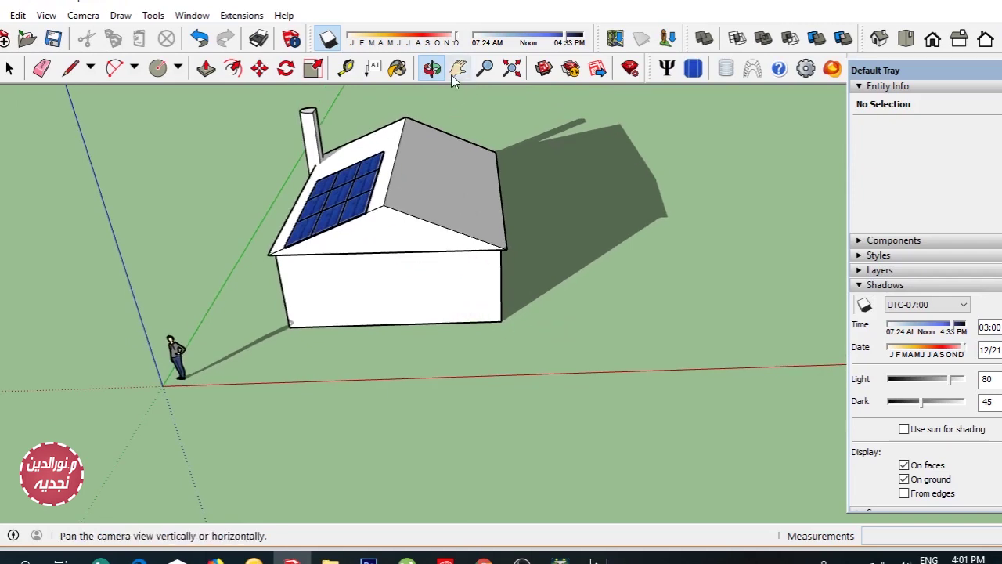
mouse_move(473, 265)
mouse_down()
mouse_move(477, 289)
mouse_move(465, 310)
mouse_up()
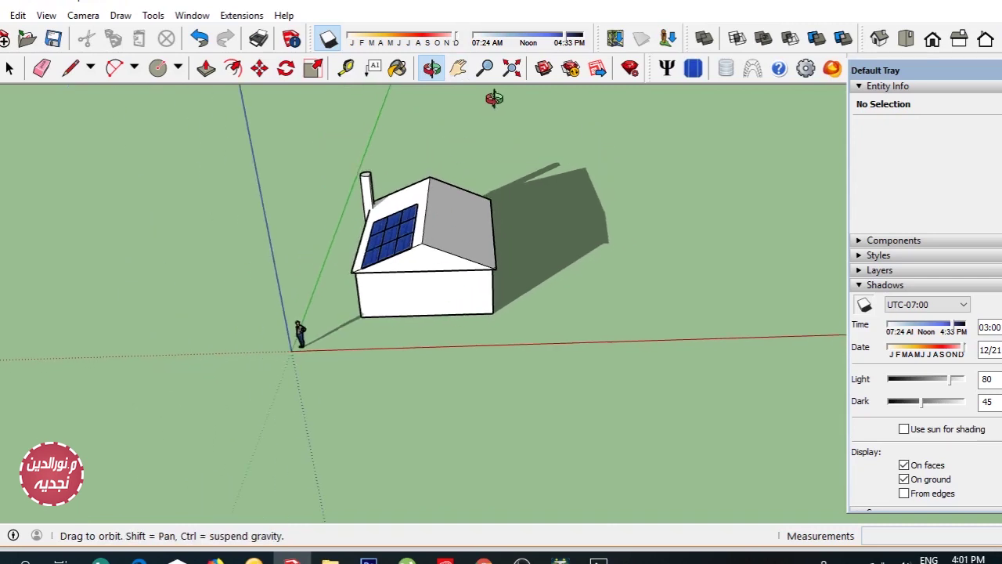
drag(448, 190, 440, 279)
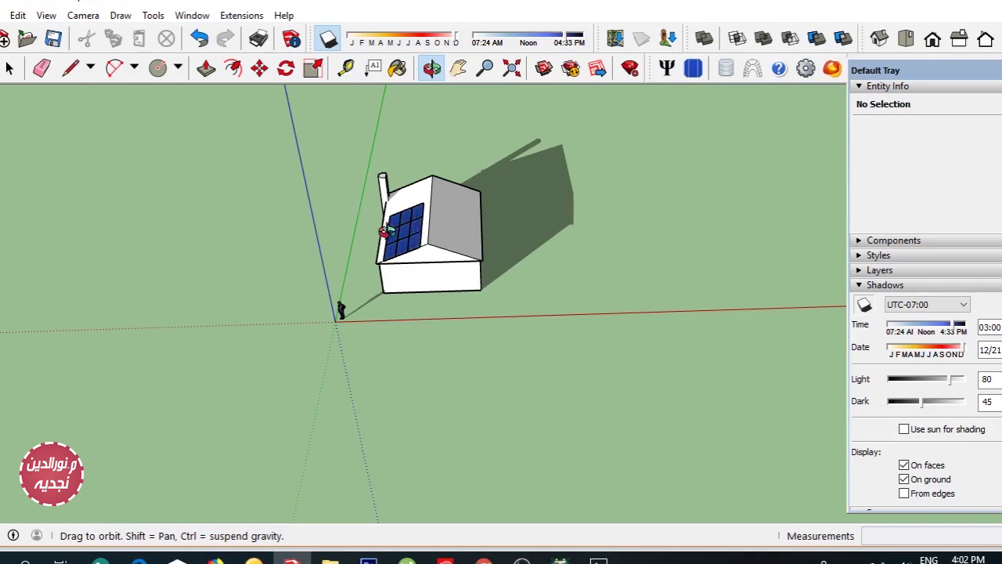
drag(461, 224, 454, 107)
scroll(427, 108, up, 2)
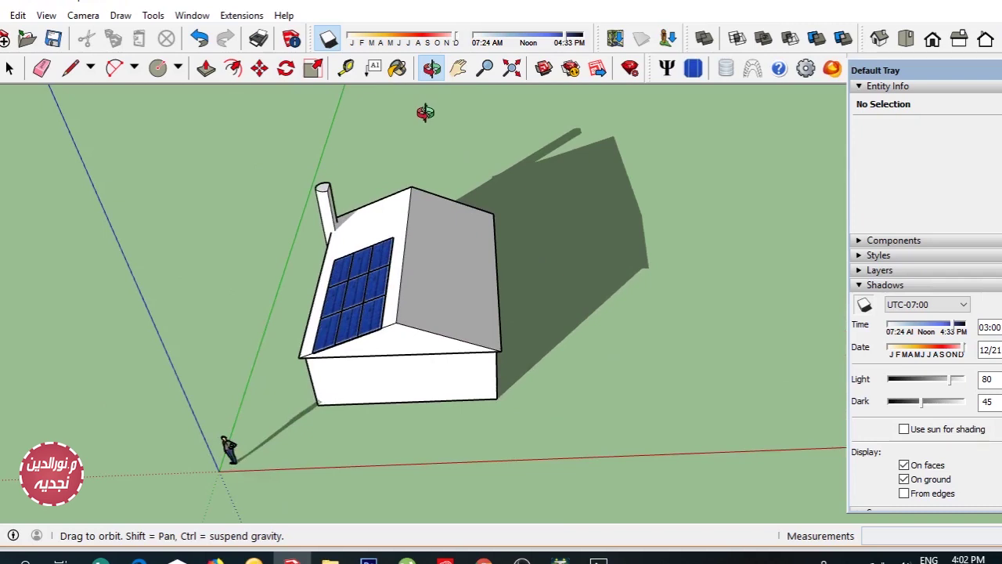
click(459, 69)
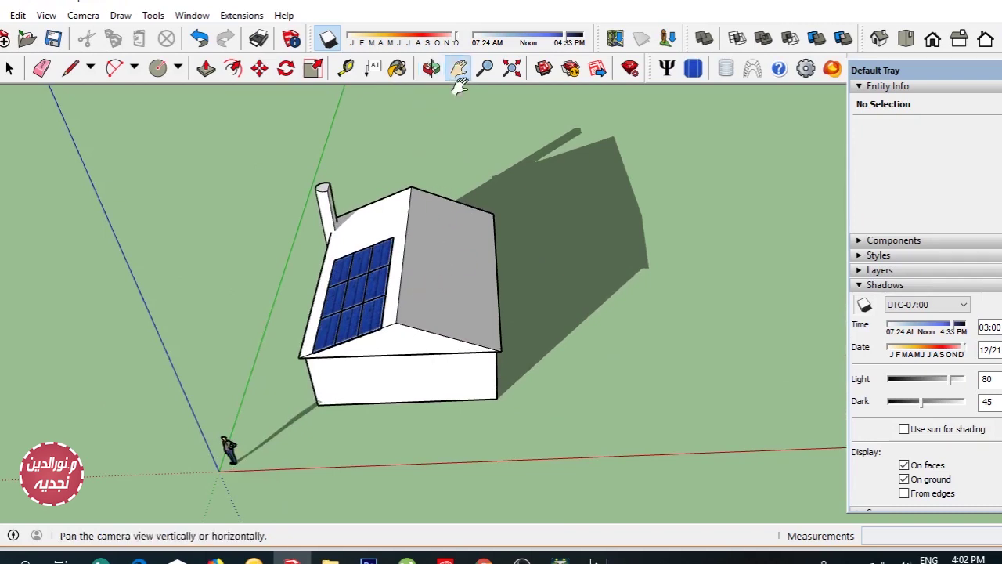
scroll(391, 204, up, 2)
scroll(360, 266, up, 3)
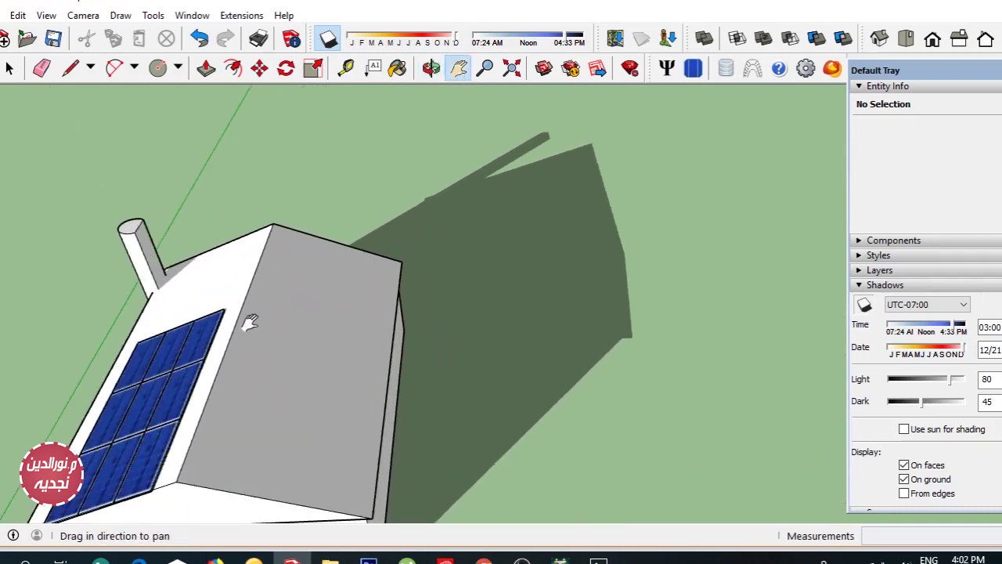
drag(246, 319, 255, 261)
Select the bare roof face and lay out Skelion panels at a custom 2.00m pitch, two rows of four.
click(9, 69)
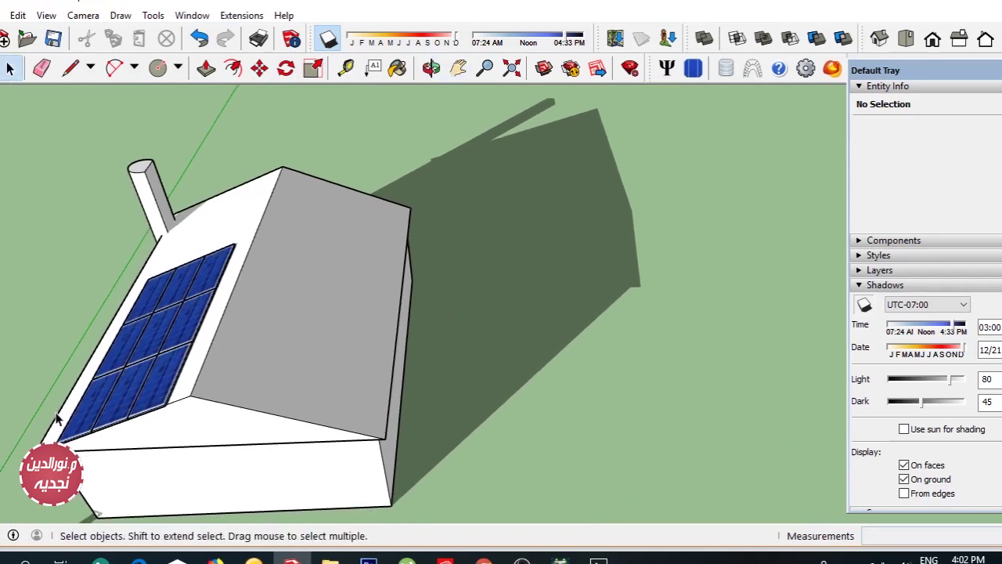
double_click(350, 286)
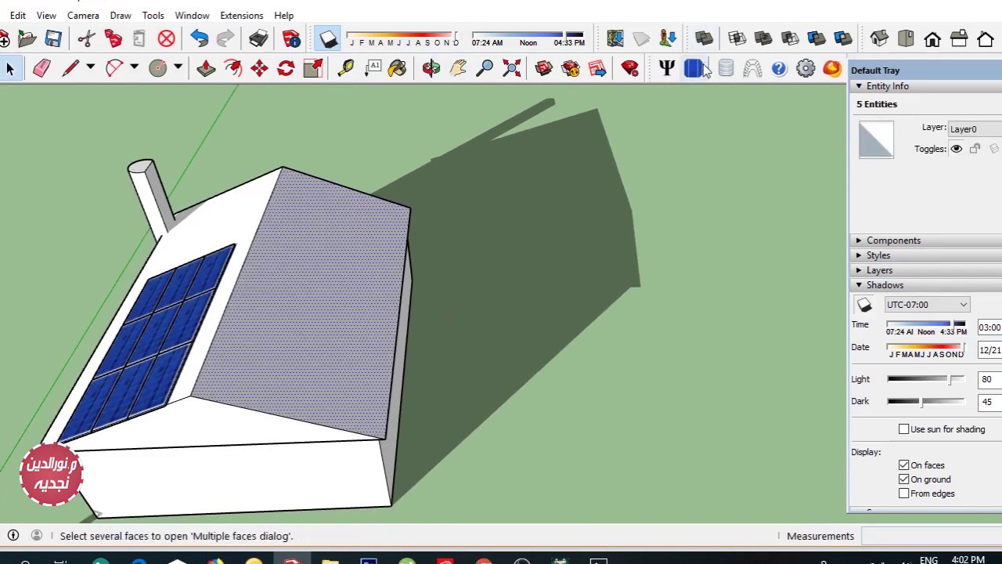
click(693, 69)
scroll(630, 292, down, 5)
scroll(595, 294, down, 5)
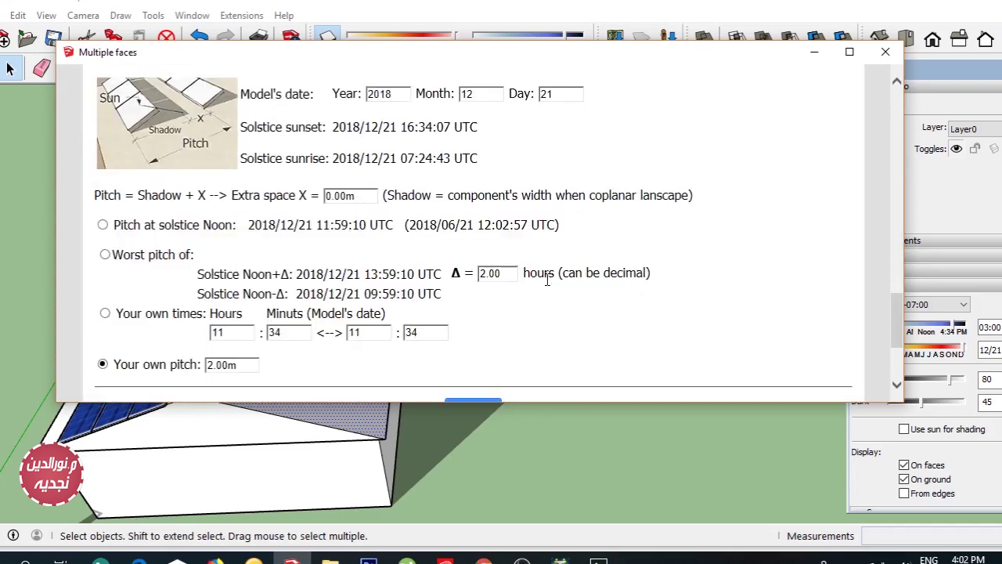
scroll(541, 274, down, 4)
click(494, 249)
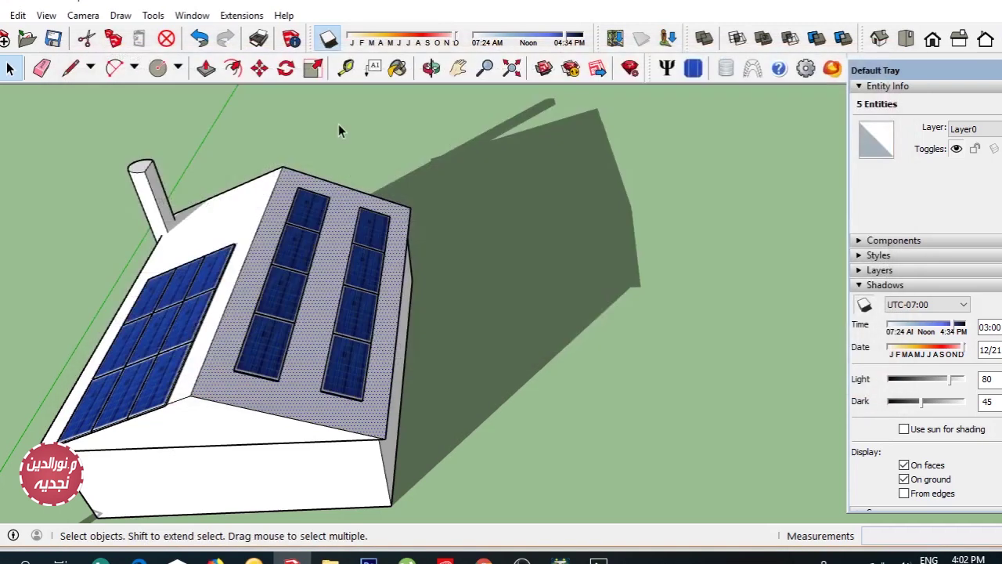
click(431, 68)
mouse_move(282, 293)
mouse_down()
mouse_move(89, 277)
mouse_move(280, 194)
mouse_up()
mouse_move(385, 194)
mouse_down()
mouse_move(243, 347)
mouse_move(277, 357)
mouse_move(297, 286)
mouse_up()
Turn off shadows and explode the new panel group into separate panels.
click(328, 40)
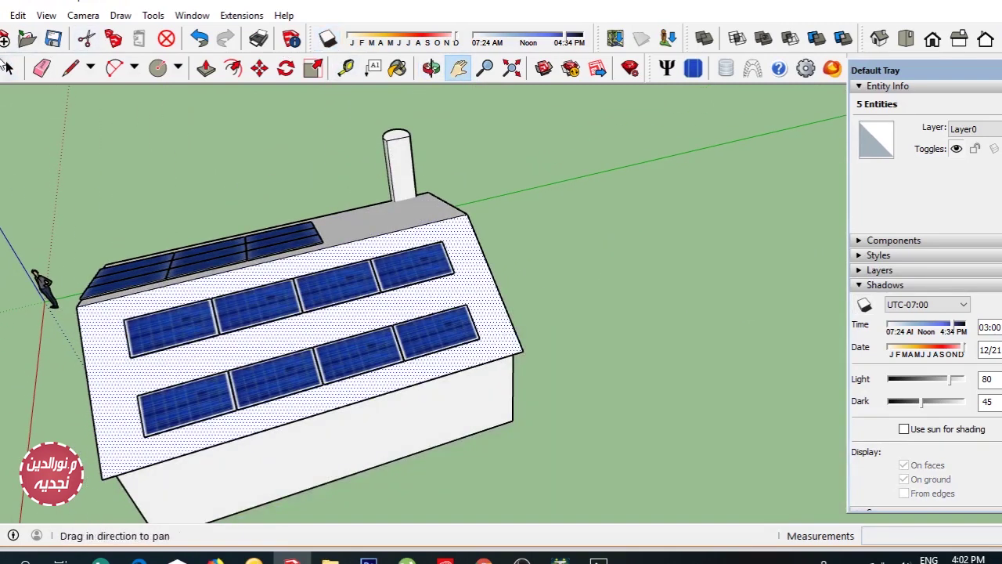
click(9, 68)
click(176, 387)
right_click(188, 352)
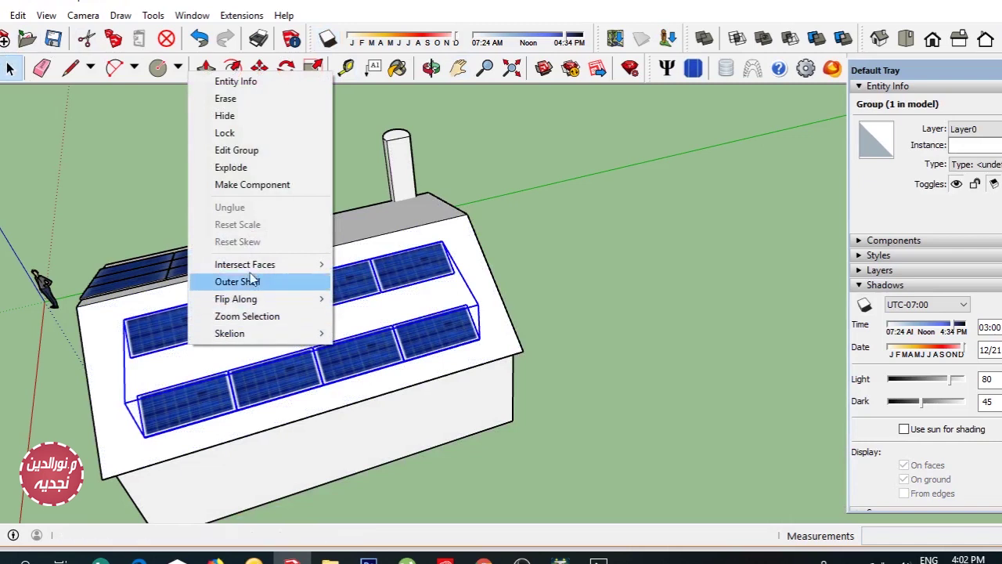
click(231, 167)
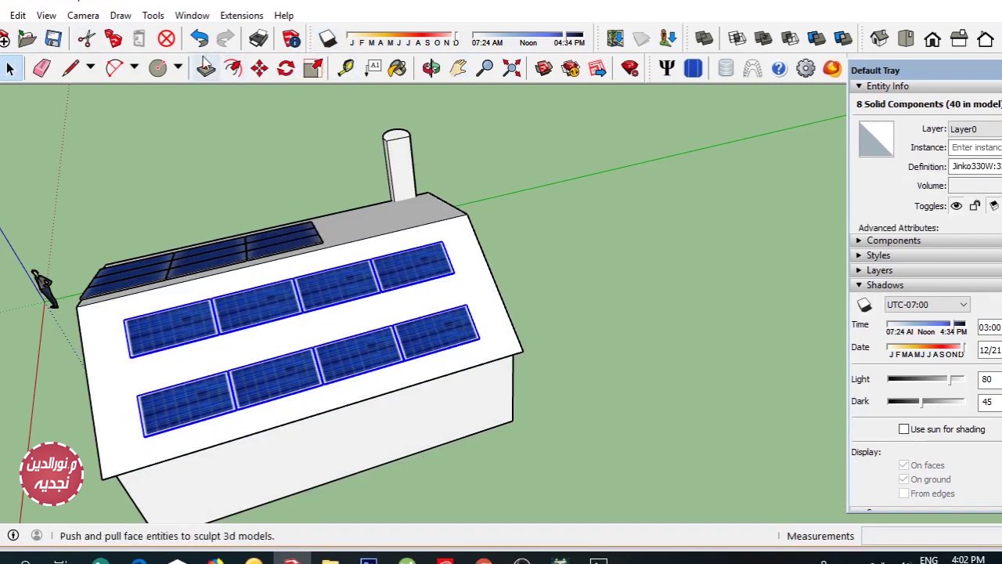
Select the top row of panels and move it down against the bottom row.
click(168, 341)
shift+click(258, 309)
shift+click(345, 289)
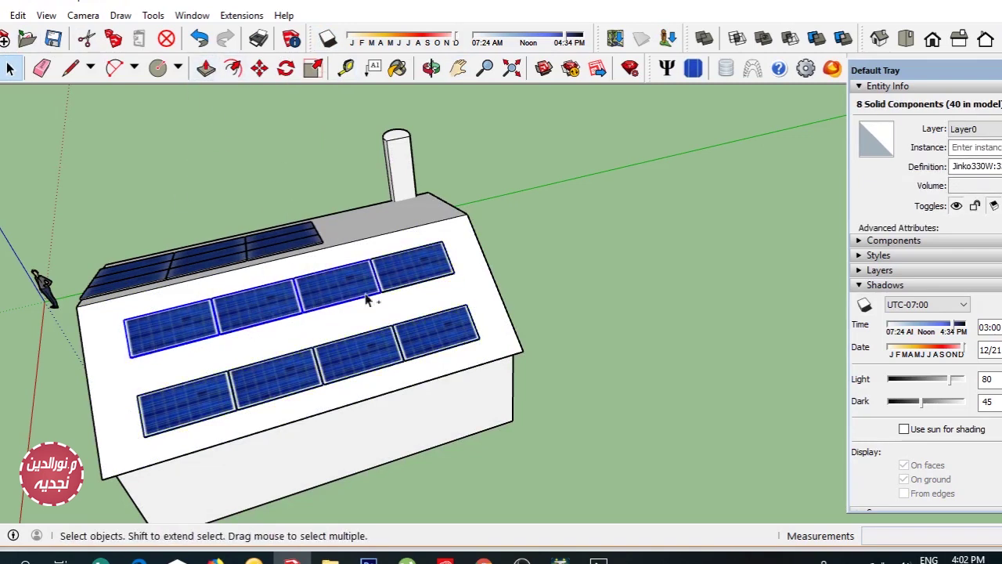
shift+click(404, 249)
shift+click(409, 263)
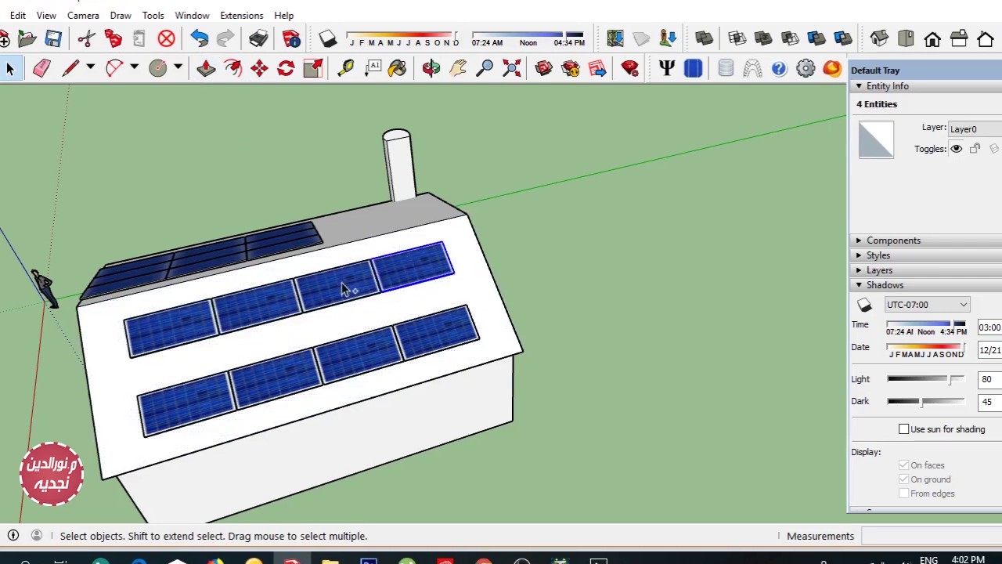
click(258, 69)
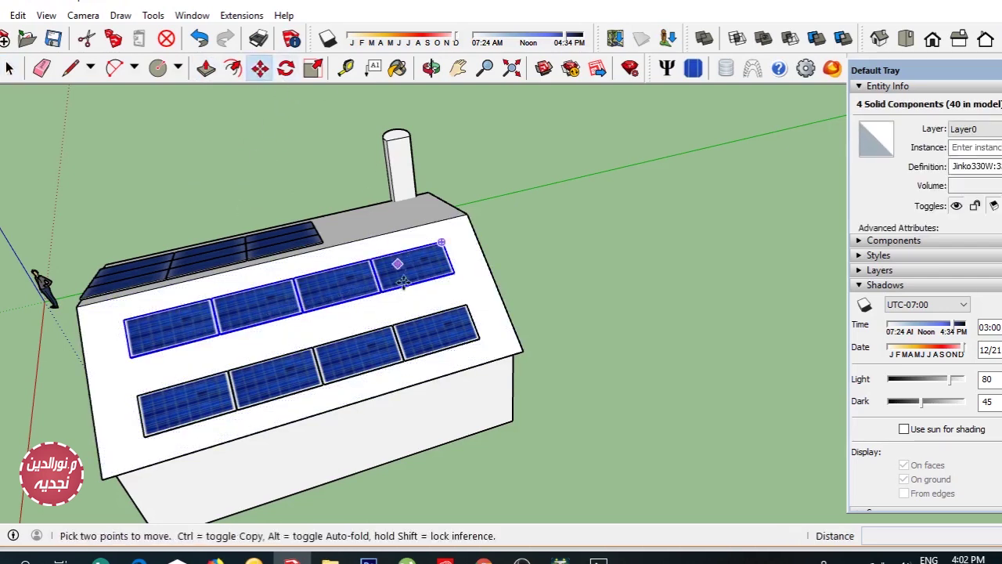
click(452, 273)
scroll(451, 273, up, 5)
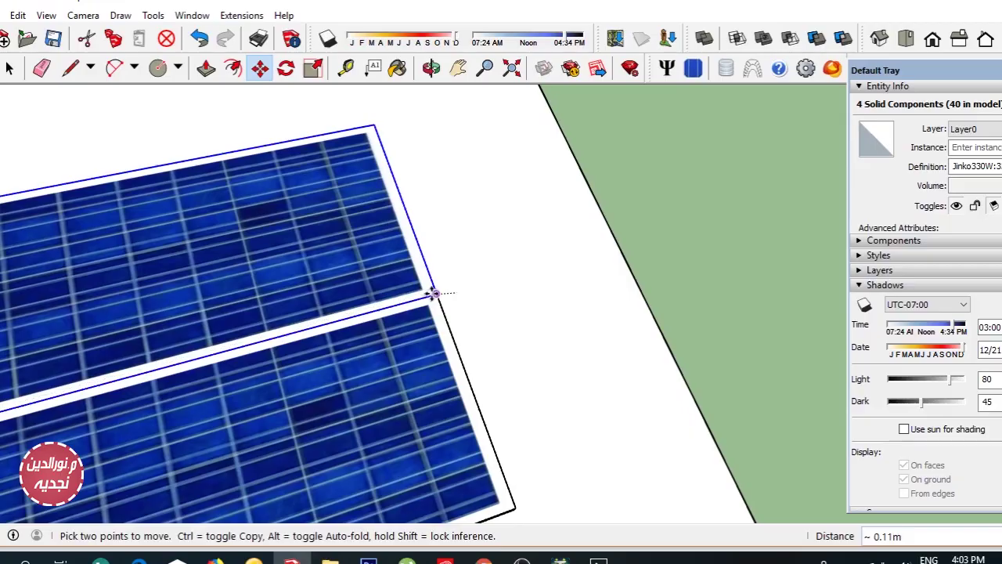
scroll(441, 318, down, 5)
scroll(451, 368, down, 5)
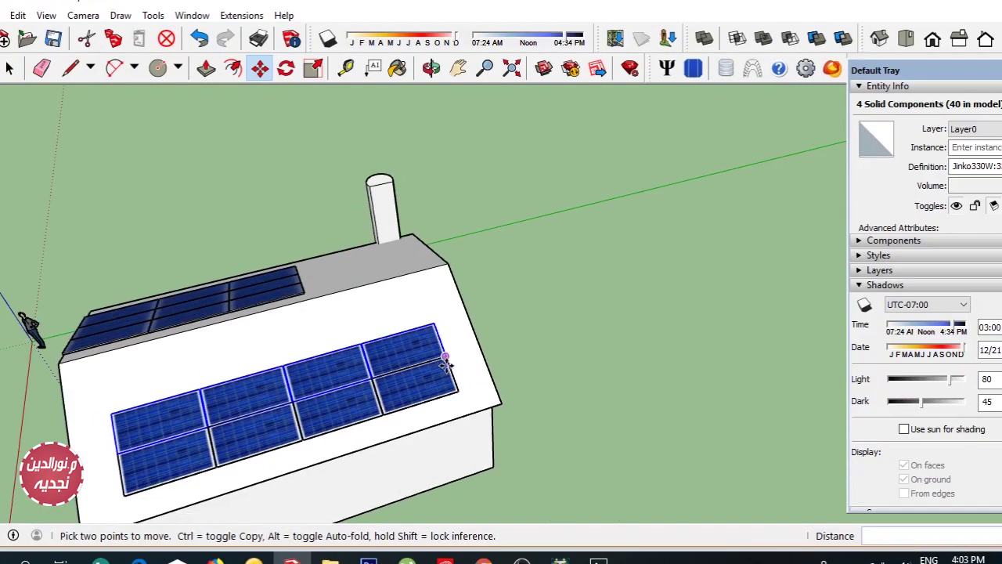
Erase the rightmost column of panels, leaving six.
click(40, 69)
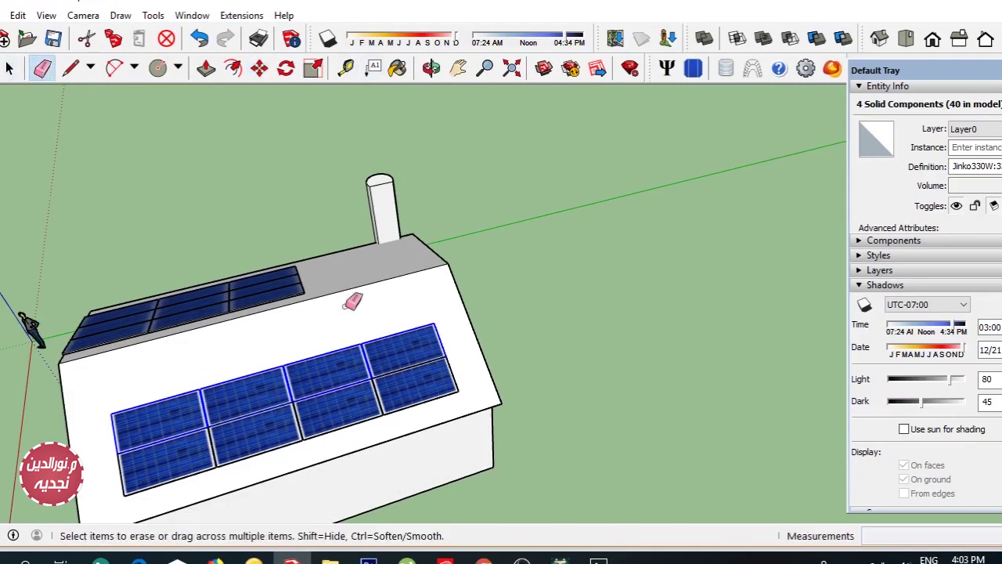
click(413, 380)
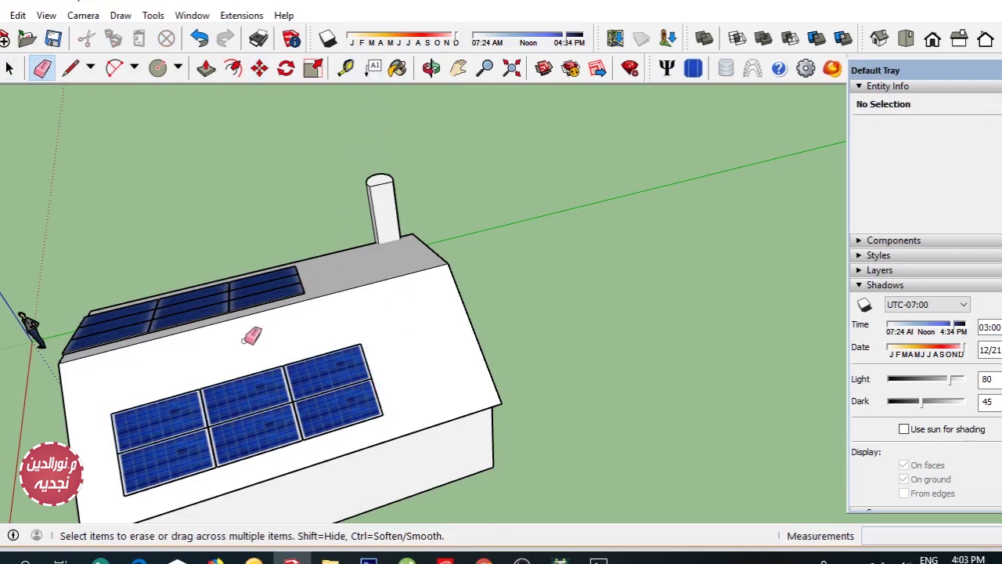
click(458, 68)
drag(355, 316, 374, 257)
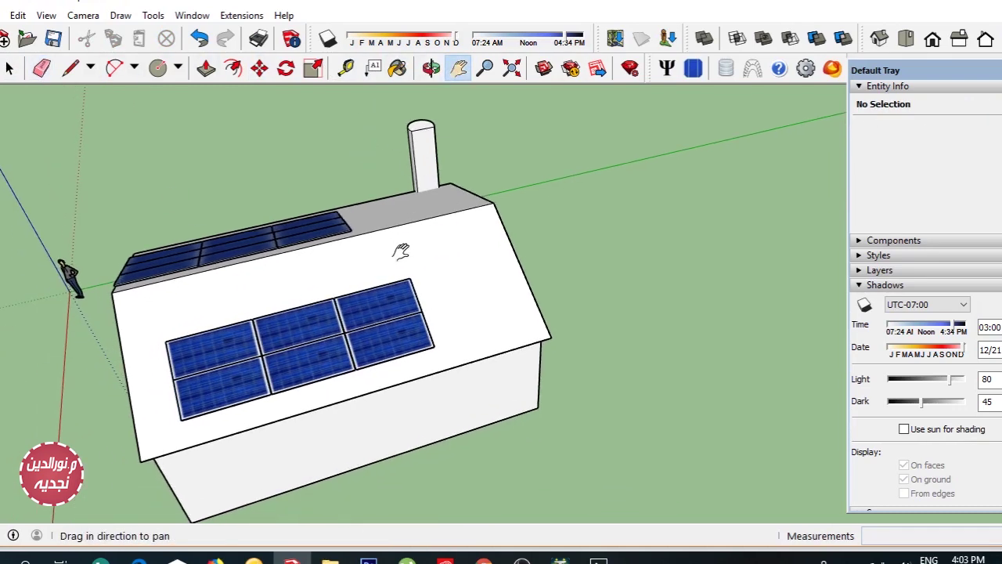
Select the six remaining front panels.
click(9, 68)
click(180, 368)
shift+click(188, 337)
shift+click(270, 317)
shift+click(282, 364)
shift+click(364, 336)
shift+click(359, 309)
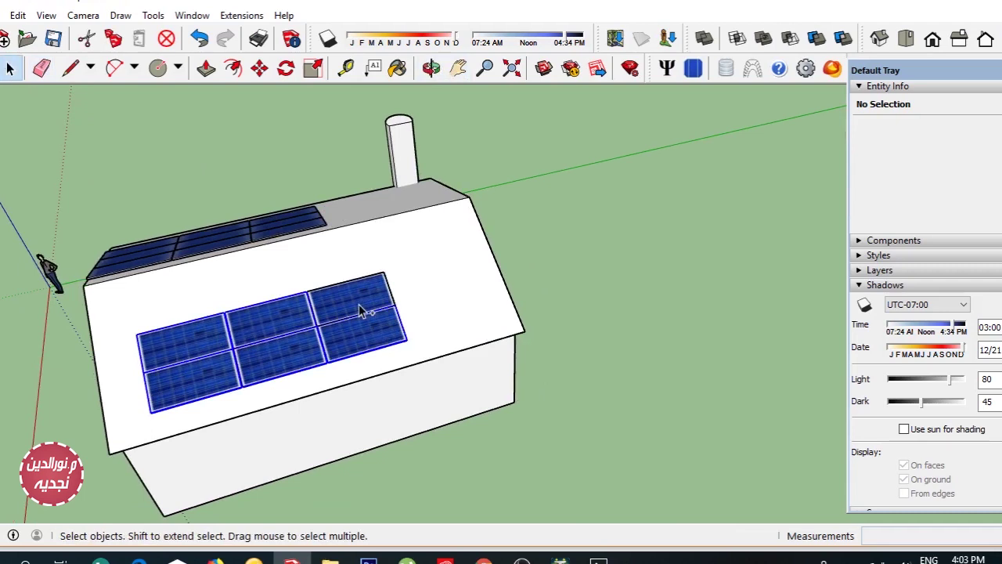
Move the six front panels into position, then reselect just one row of three.
click(260, 68)
click(186, 396)
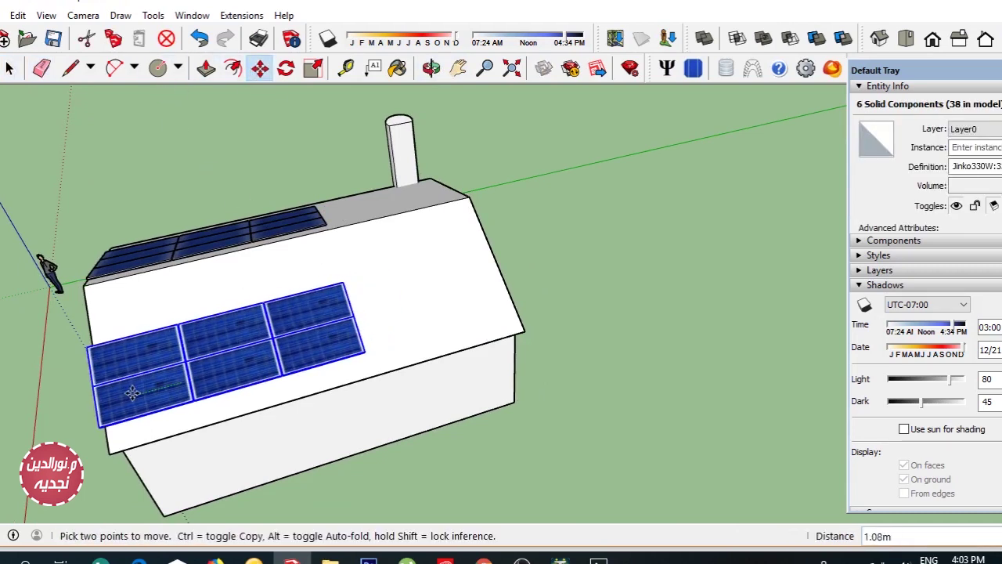
text(1)
key(Return)
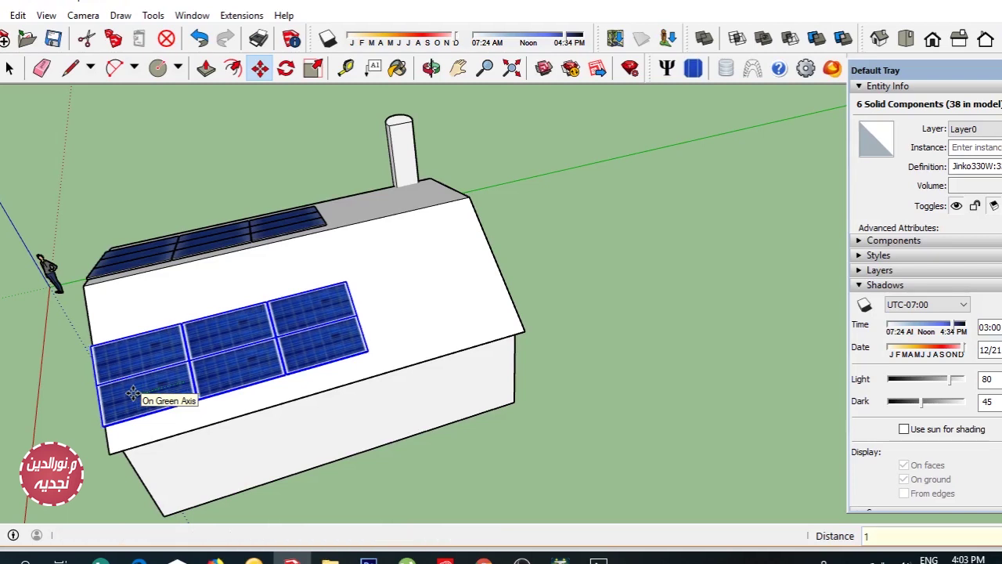
click(8, 69)
click(8, 69)
click(258, 347)
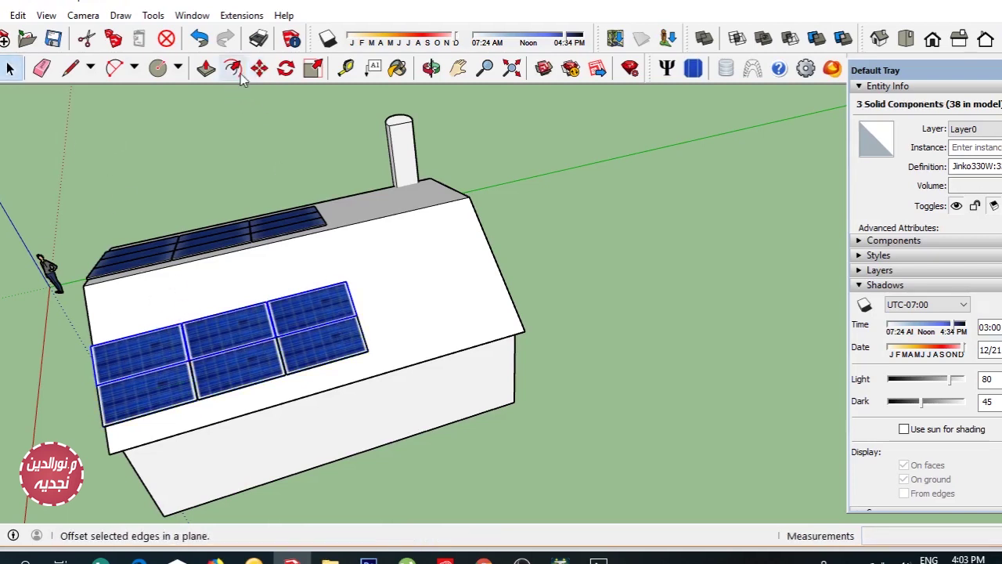
Copy the row of three panels and set the copy onto the grid as a third row.
click(259, 69)
key(ctrl)
click(214, 335)
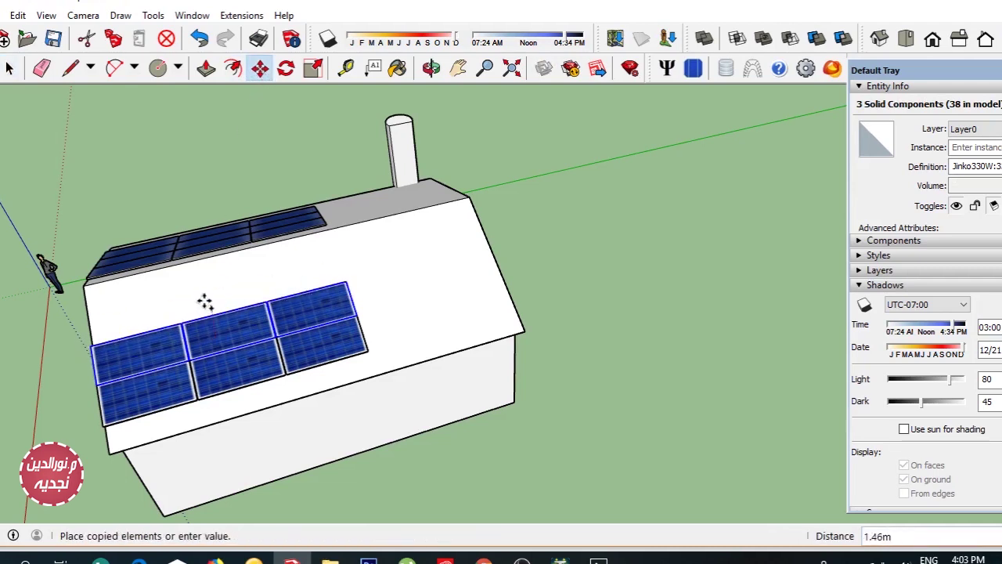
click(204, 317)
scroll(370, 313, up, 2)
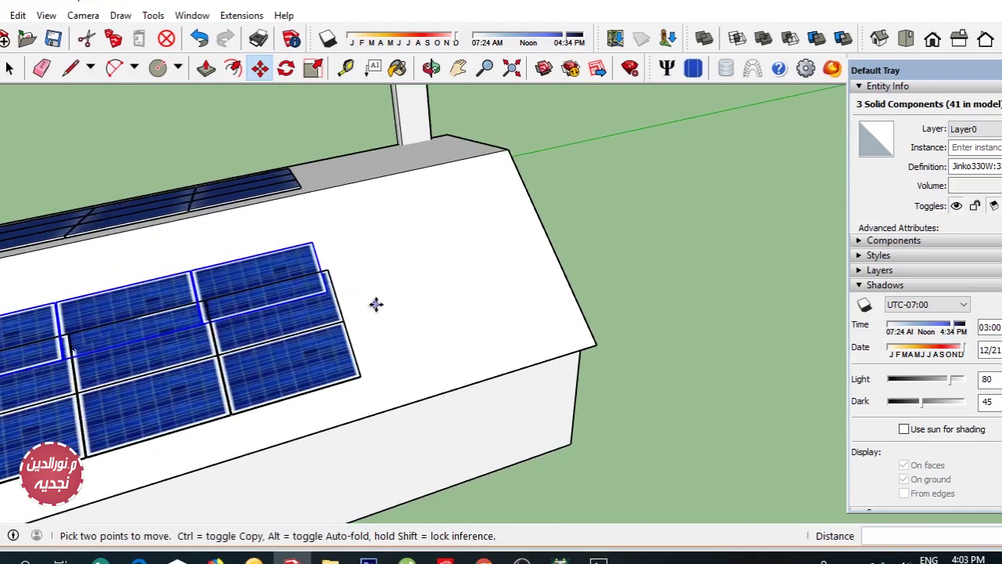
scroll(376, 304, up, 3)
click(289, 294)
click(291, 245)
scroll(336, 291, down, 3)
scroll(360, 316, down, 2)
scroll(361, 317, down, 2)
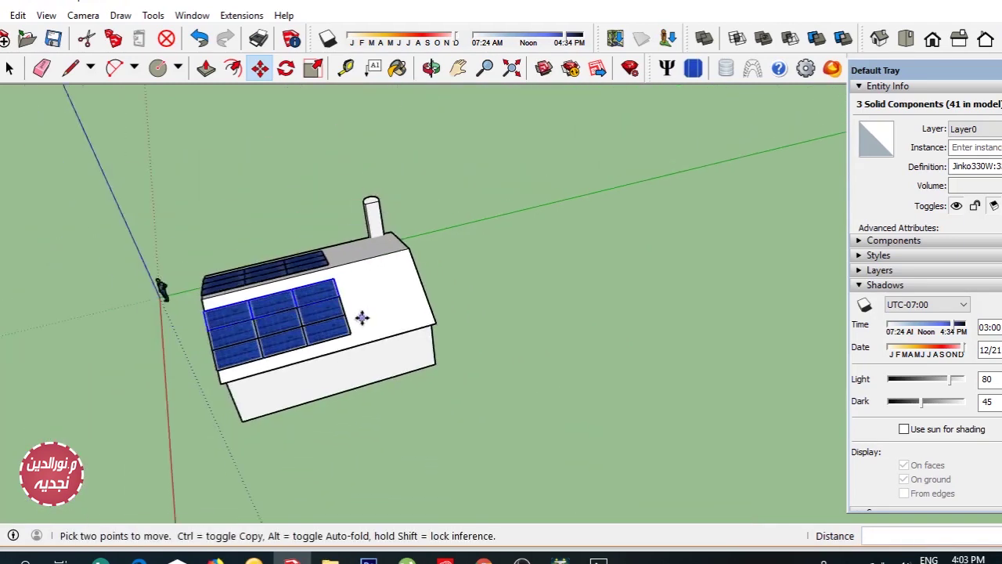
click(10, 69)
click(484, 101)
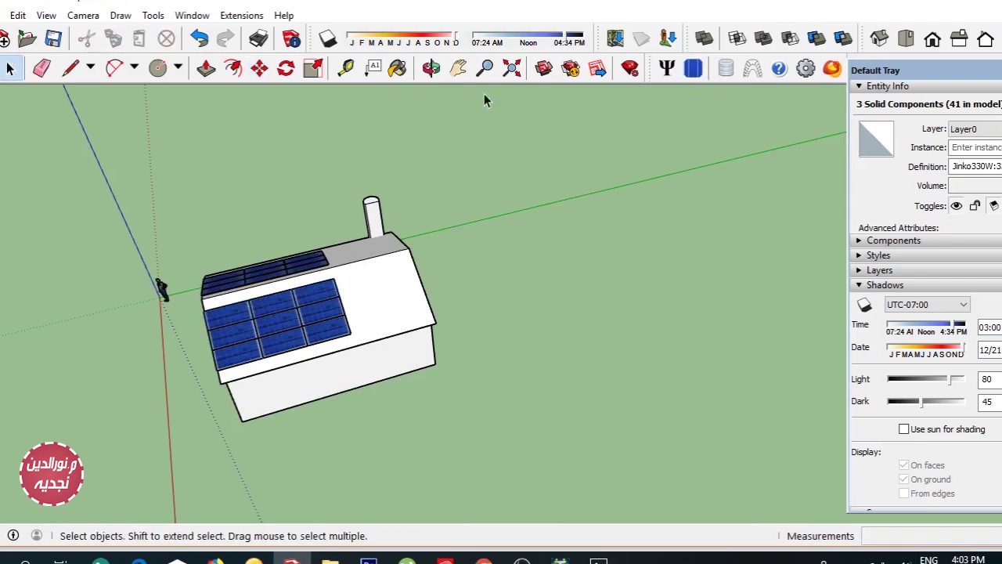
click(432, 69)
mouse_move(259, 478)
mouse_down()
mouse_move(353, 474)
mouse_move(624, 358)
mouse_move(783, 410)
mouse_move(582, 474)
mouse_move(559, 431)
mouse_move(579, 413)
mouse_move(571, 409)
mouse_move(539, 485)
mouse_move(577, 423)
mouse_move(573, 458)
mouse_up()
scroll(573, 458, up, 2)
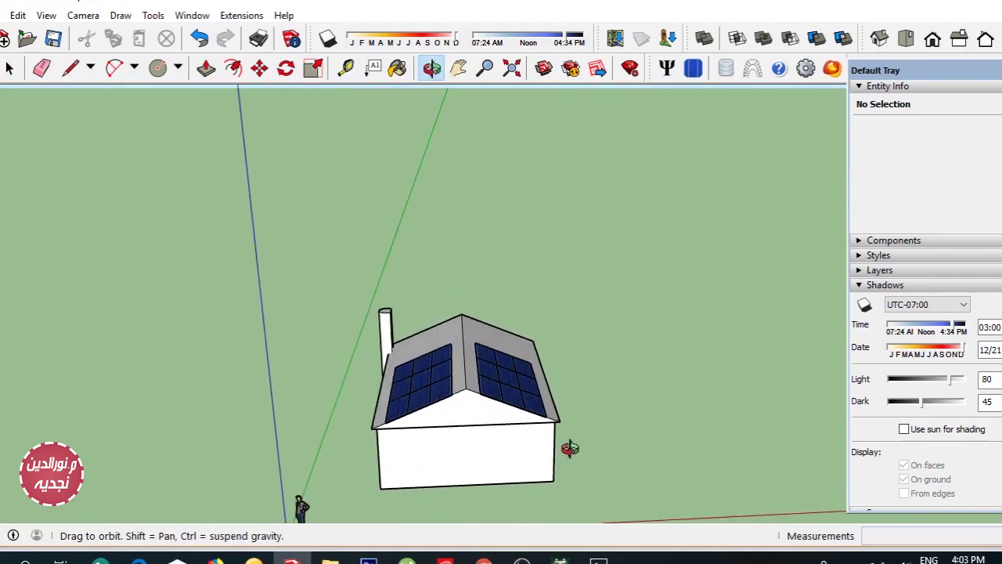
scroll(571, 447, up, 2)
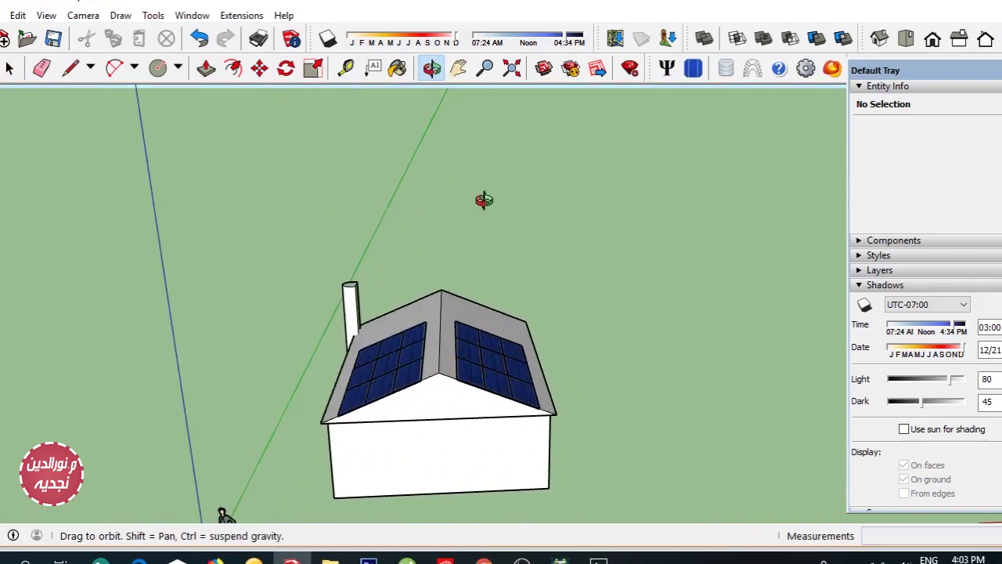
drag(465, 291, 470, 370)
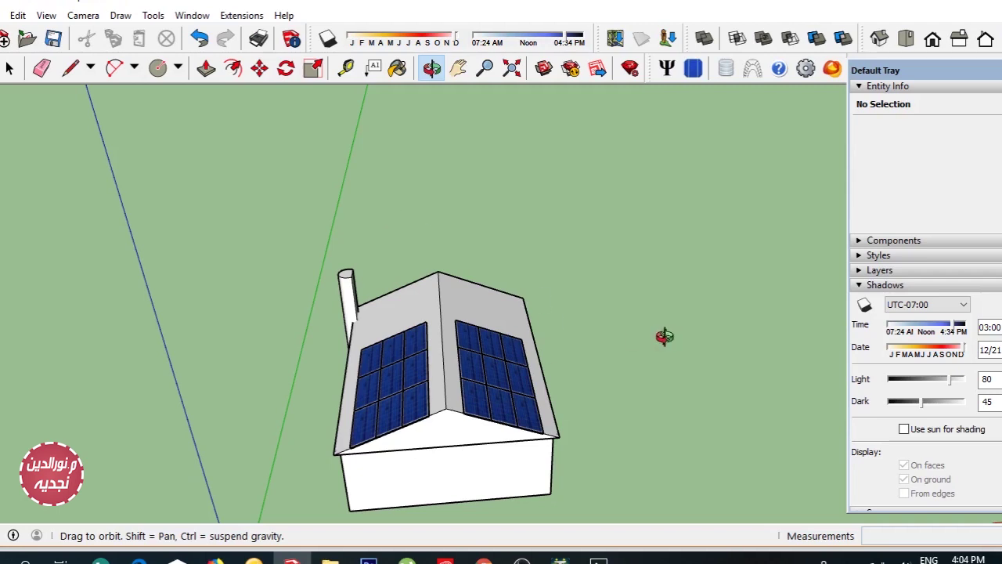
click(459, 67)
drag(462, 382, 321, 296)
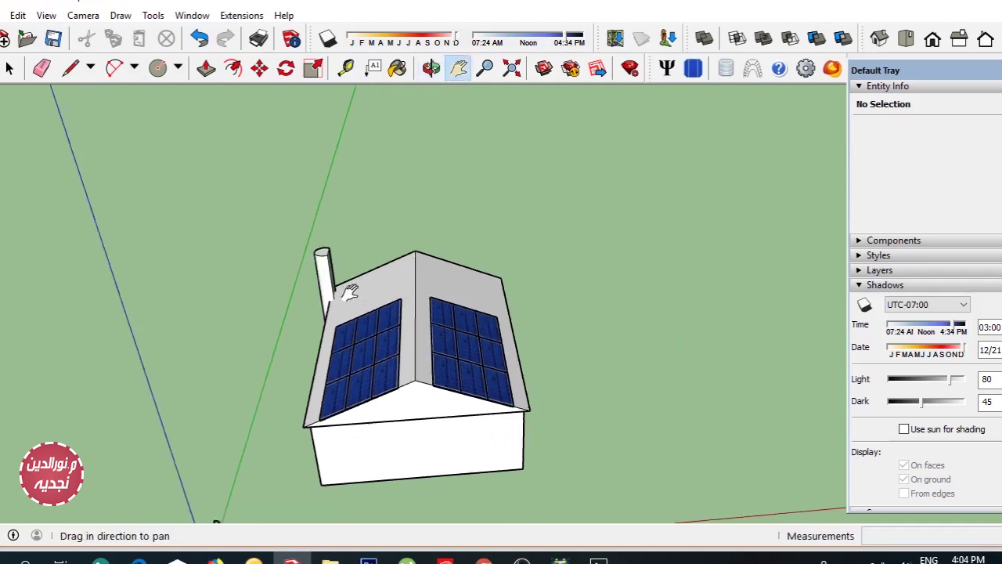
scroll(258, 294, up, 1)
scroll(261, 293, up, 1)
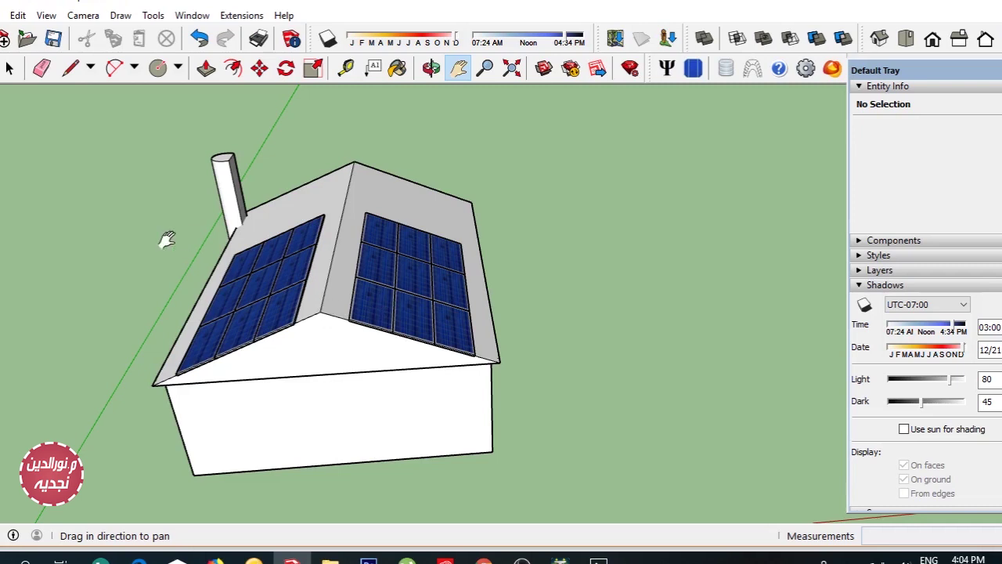
click(10, 68)
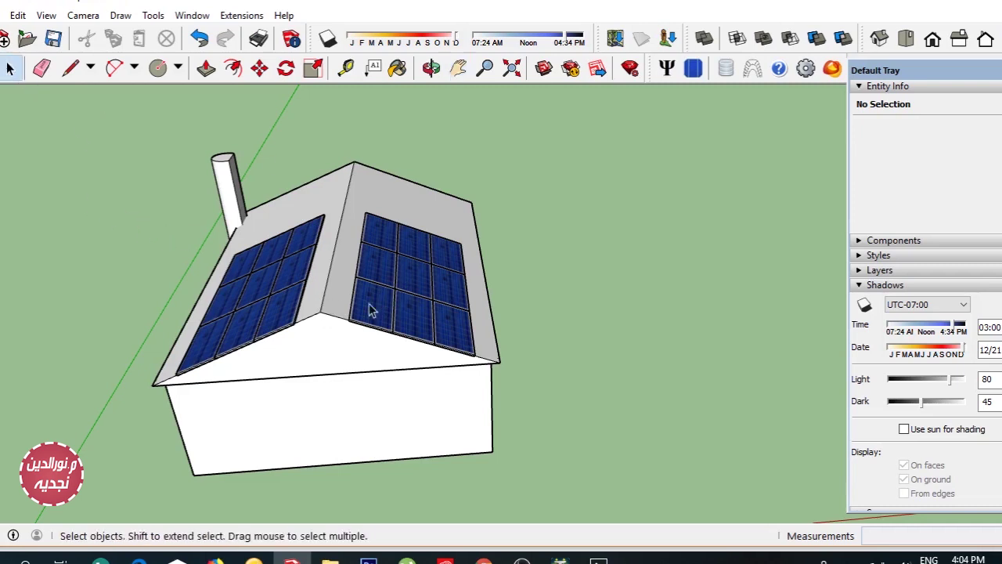
click(257, 273)
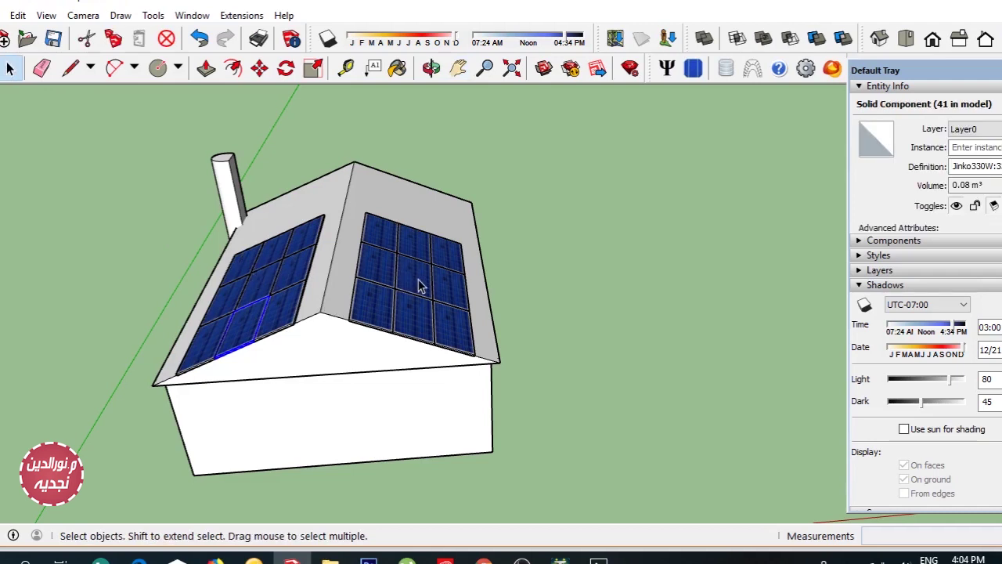
scroll(420, 288, down, 5)
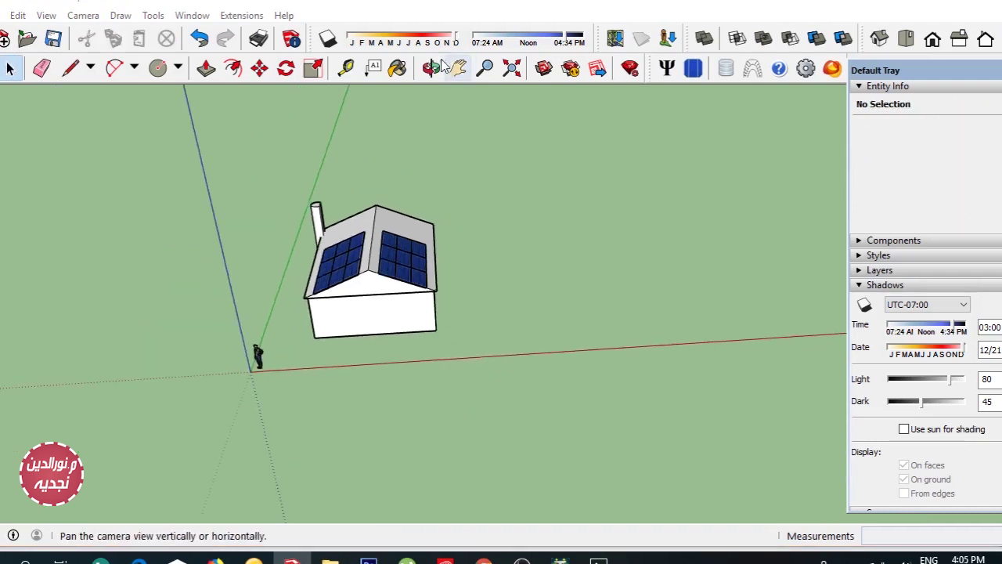
mouse_move(347, 220)
middle_down()
mouse_move(656, 268)
mouse_move(376, 250)
middle_up()
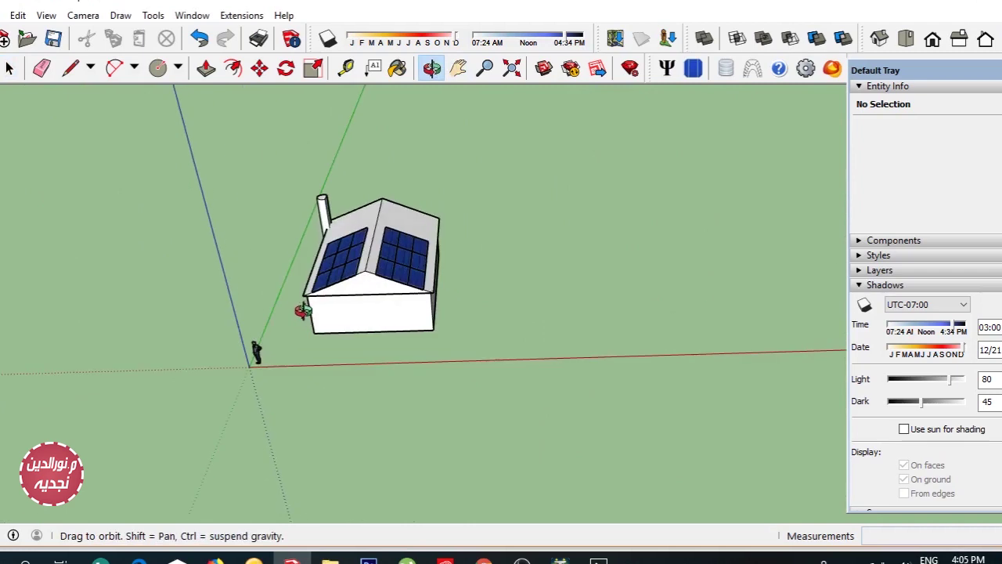
mouse_move(381, 290)
middle_down()
mouse_move(362, 340)
mouse_move(397, 279)
mouse_move(248, 300)
middle_up()
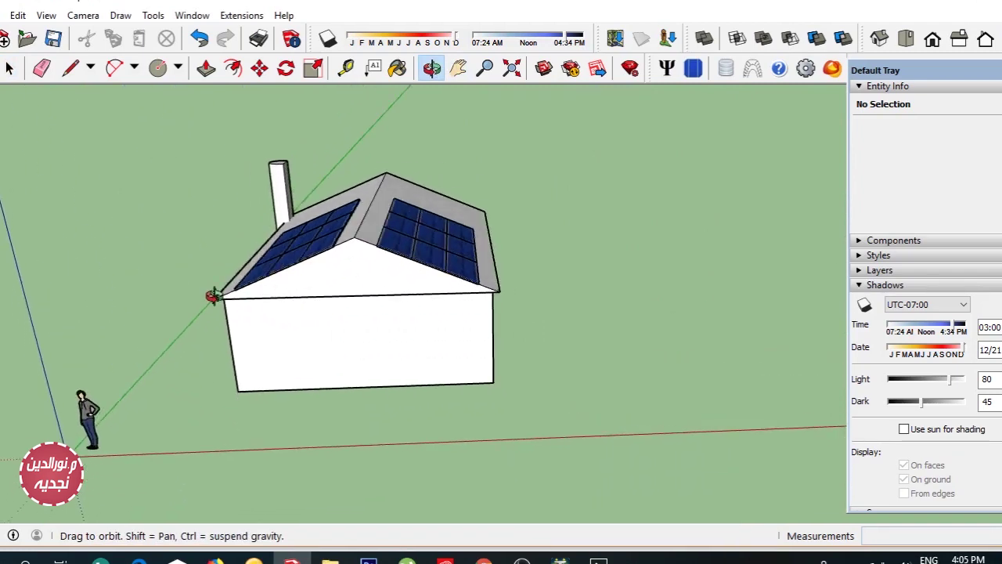
mouse_move(340, 323)
middle_down()
mouse_move(377, 315)
mouse_move(356, 319)
middle_up()
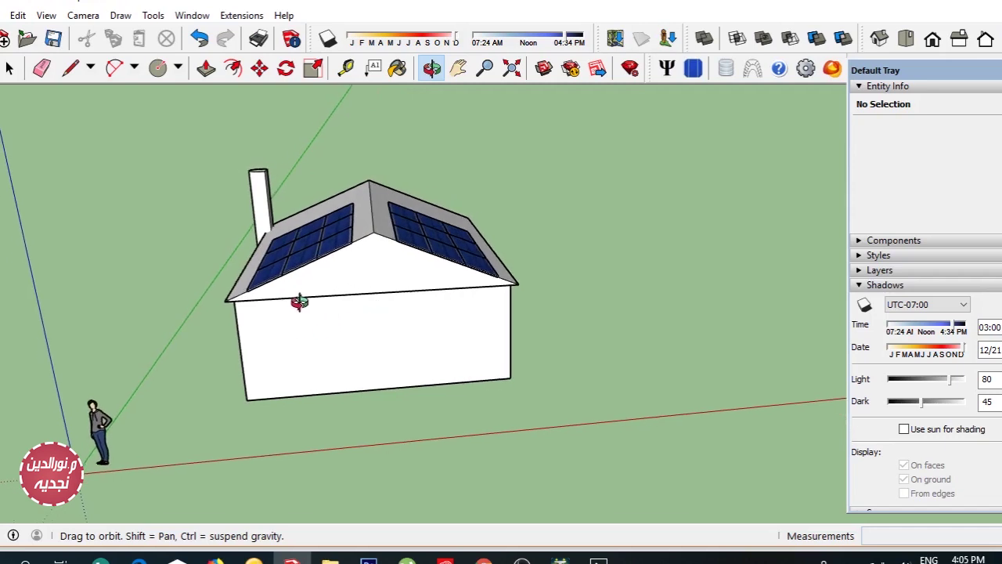
scroll(356, 287, up, 1)
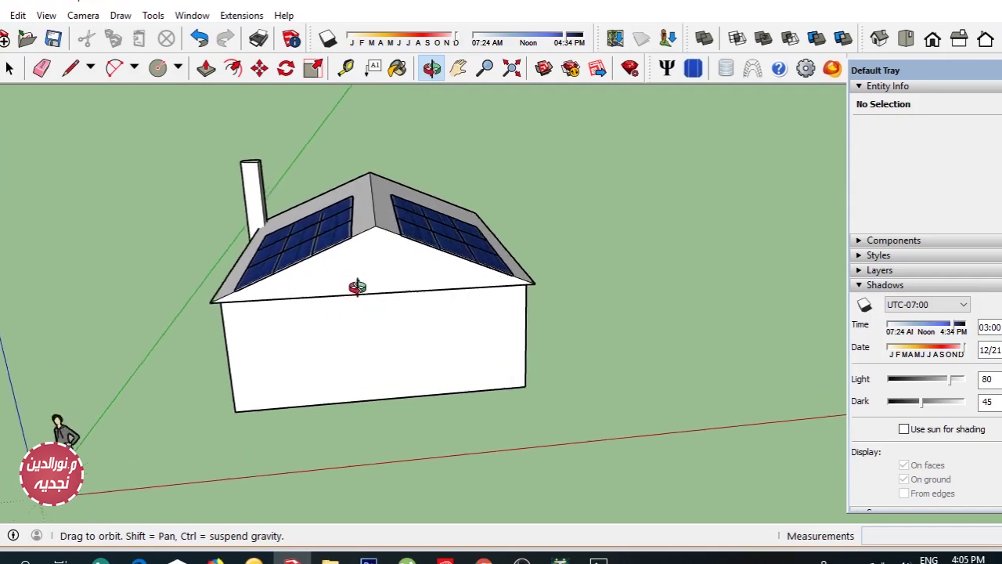
scroll(360, 287, up, 1)
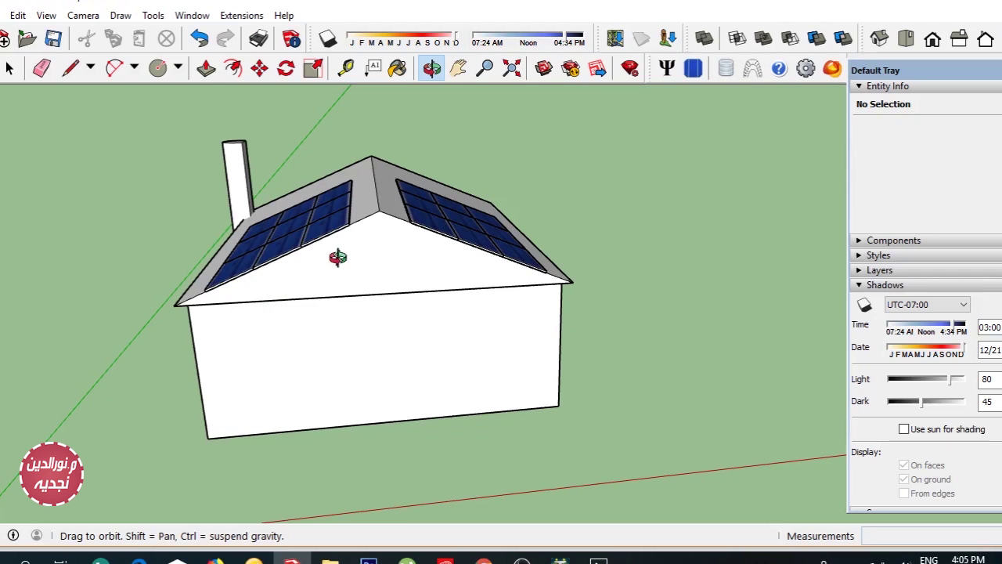
scroll(432, 234, down, 2)
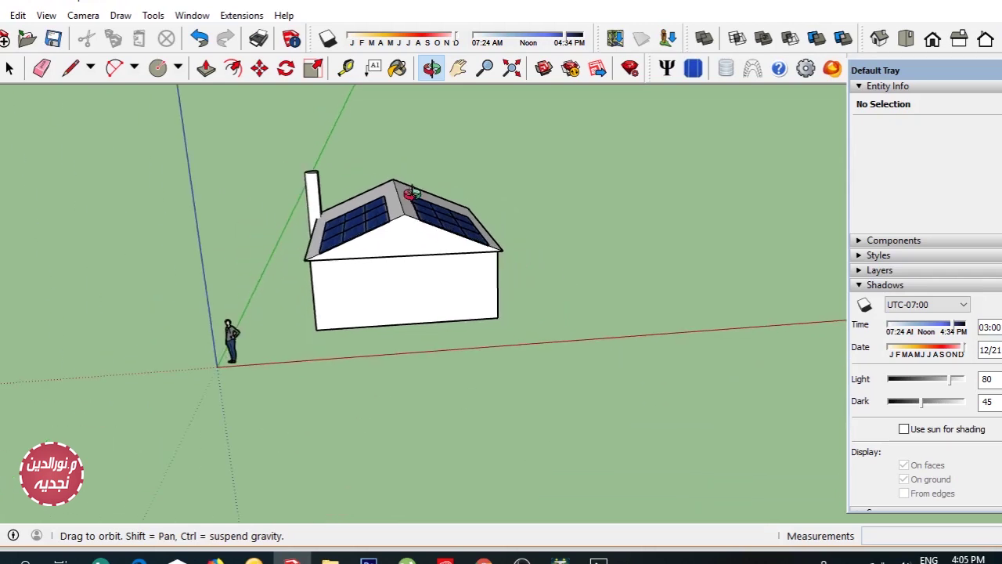
drag(410, 191, 378, 272)
scroll(421, 188, up, 2)
scroll(439, 188, up, 3)
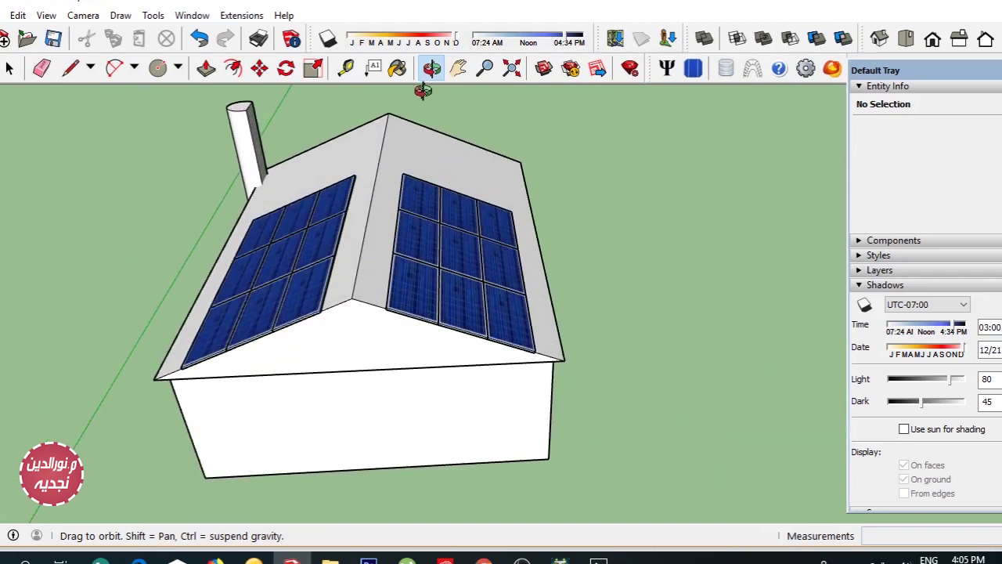
key(h)
scroll(342, 216, down, 2)
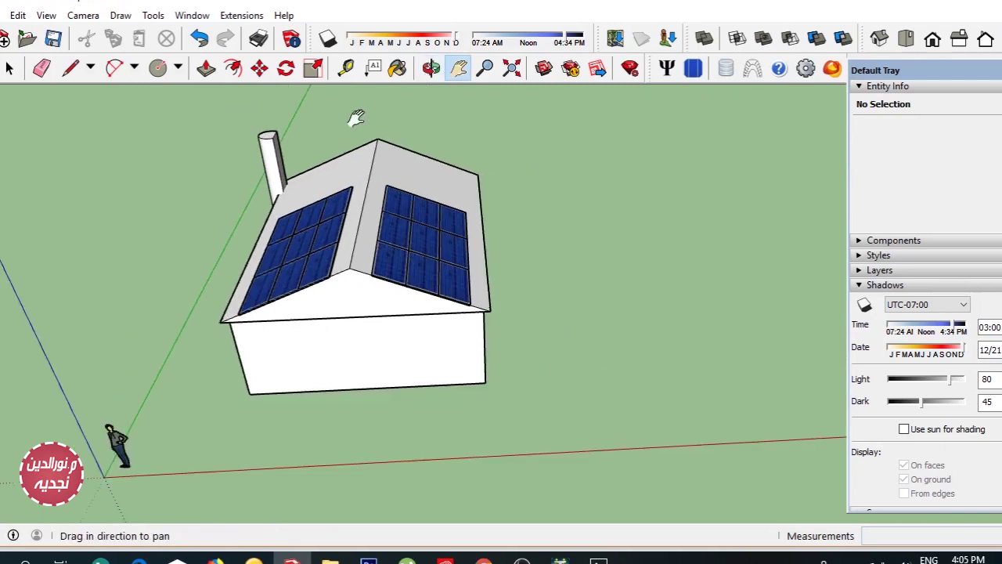
click(432, 68)
mouse_move(342, 150)
mouse_down()
mouse_move(544, 241)
mouse_move(666, 242)
mouse_up()
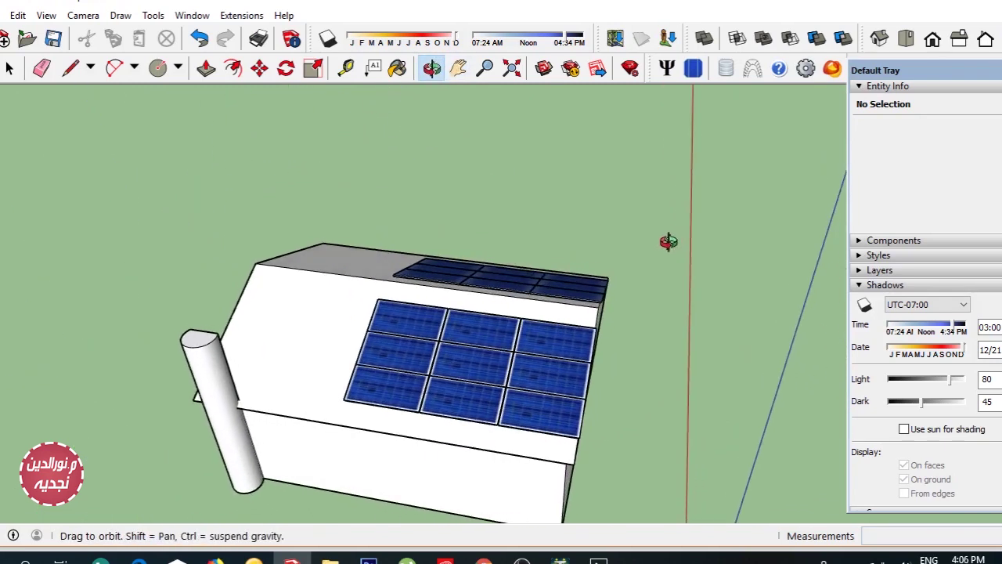
click(456, 76)
drag(496, 270, 470, 118)
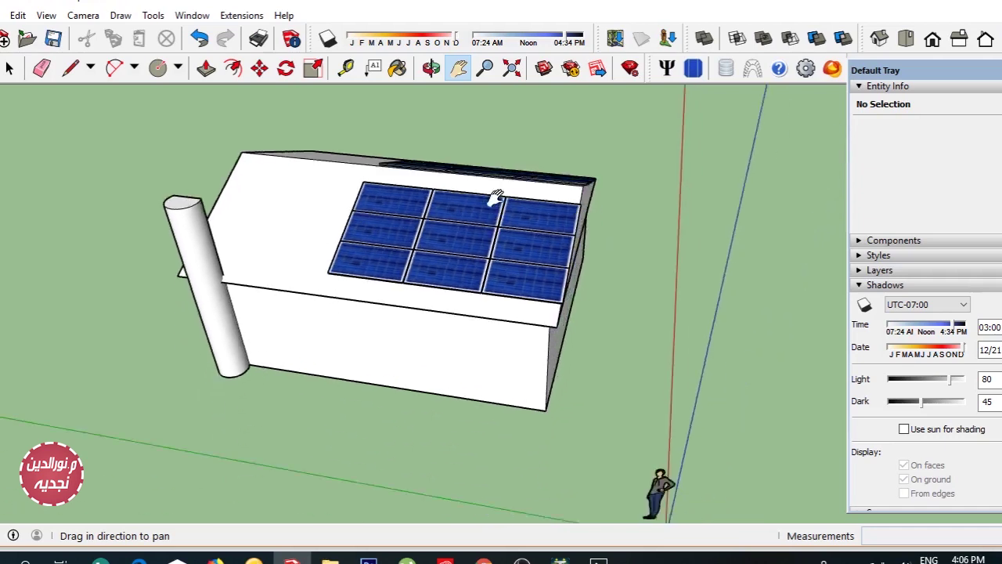
click(432, 68)
mouse_move(446, 157)
mouse_down()
mouse_move(453, 249)
mouse_move(426, 230)
mouse_up()
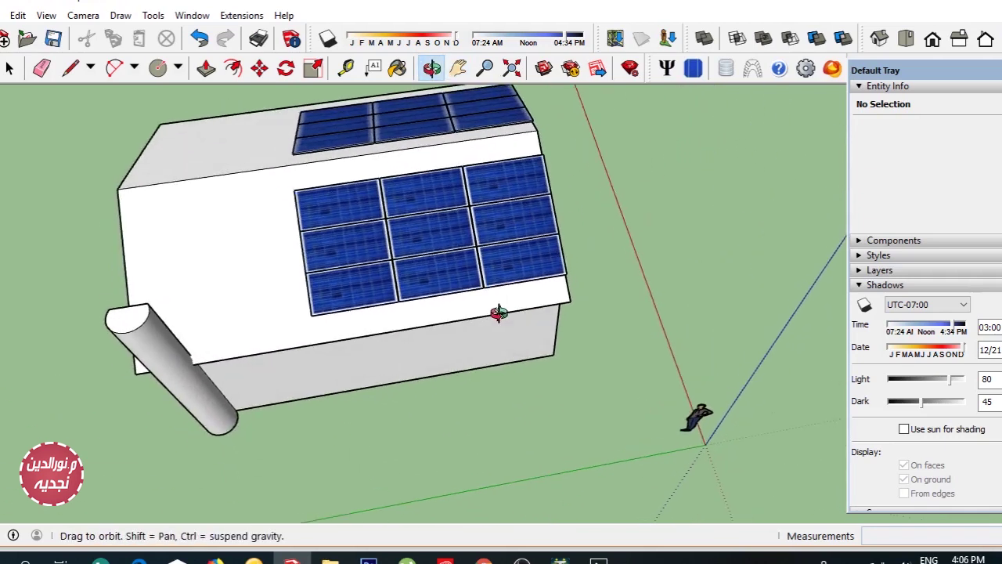
click(457, 69)
drag(493, 180, 444, 242)
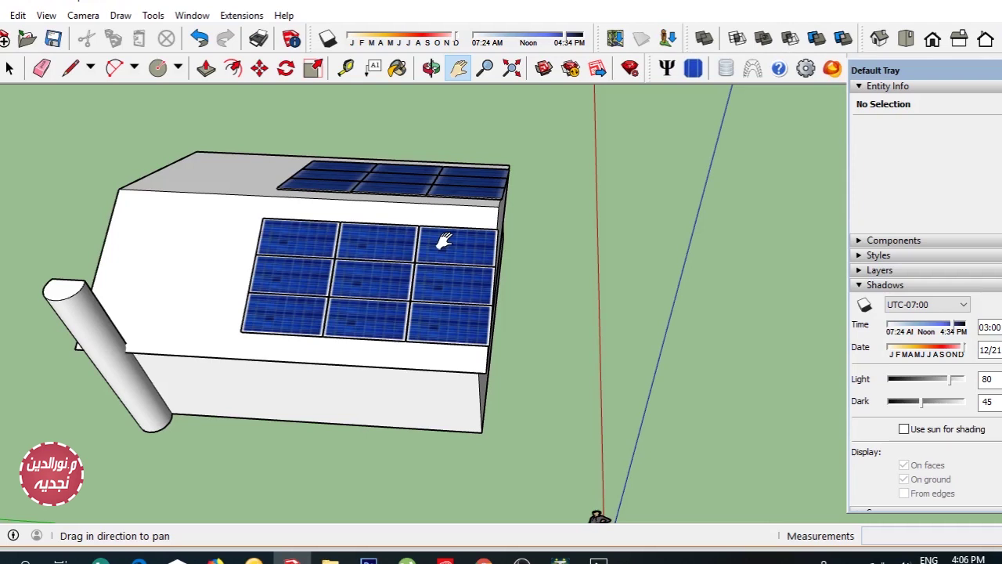
click(432, 68)
mouse_move(591, 237)
mouse_down()
mouse_move(394, 196)
mouse_move(264, 206)
mouse_move(266, 195)
mouse_move(336, 184)
mouse_up()
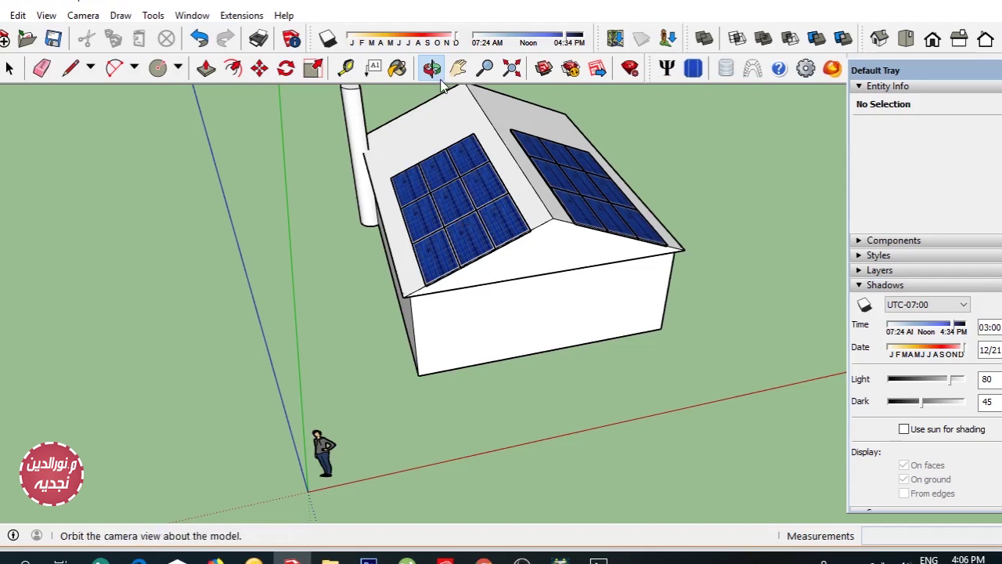
click(470, 69)
drag(472, 164, 354, 241)
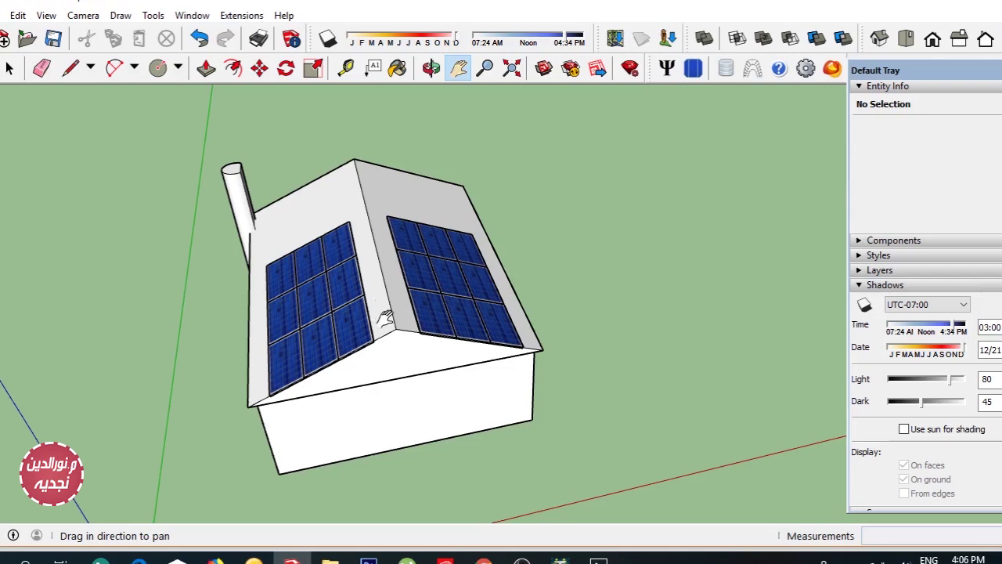
middle_drag(386, 313, 515, 157)
click(458, 68)
Zoom the satellite map in on the large building and car park beside the divided road.
drag(570, 230, 468, 210)
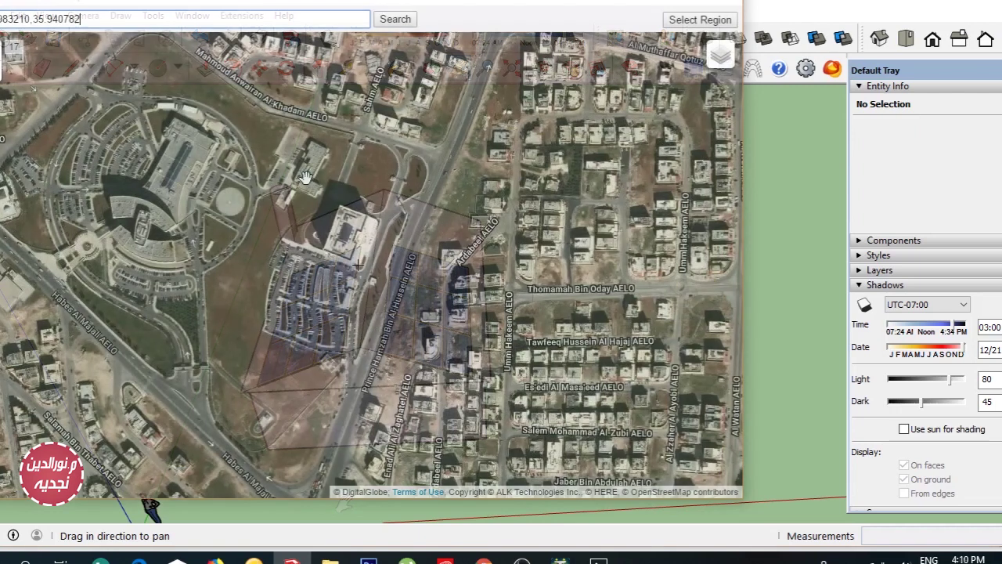
scroll(371, 249, up, 2)
scroll(372, 250, up, 2)
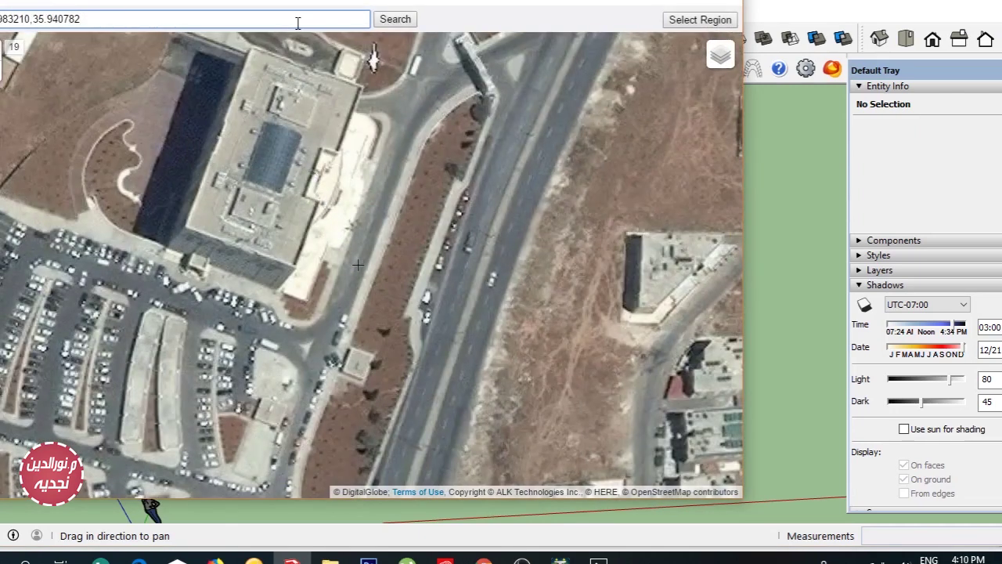
click(329, 185)
drag(330, 184, 349, 232)
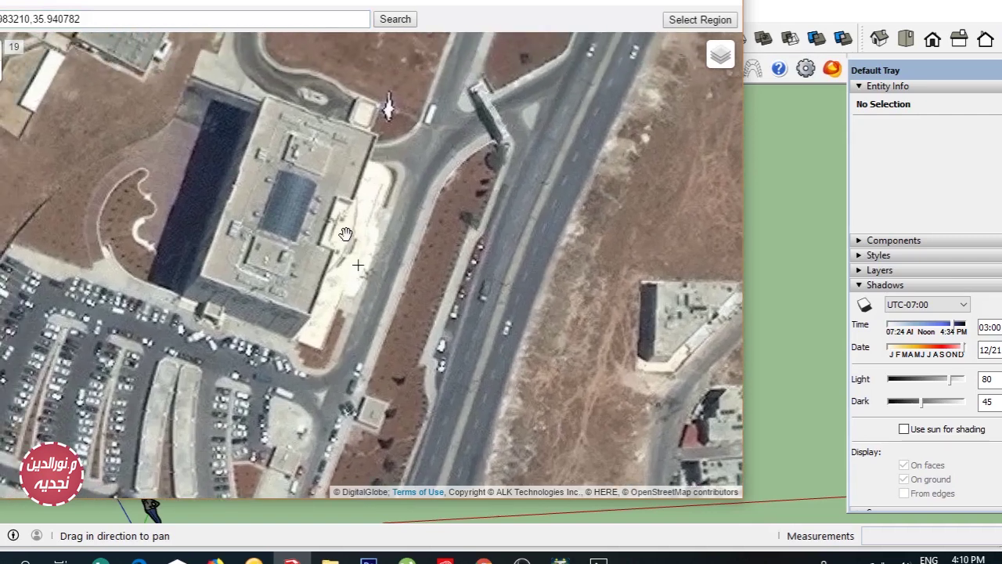